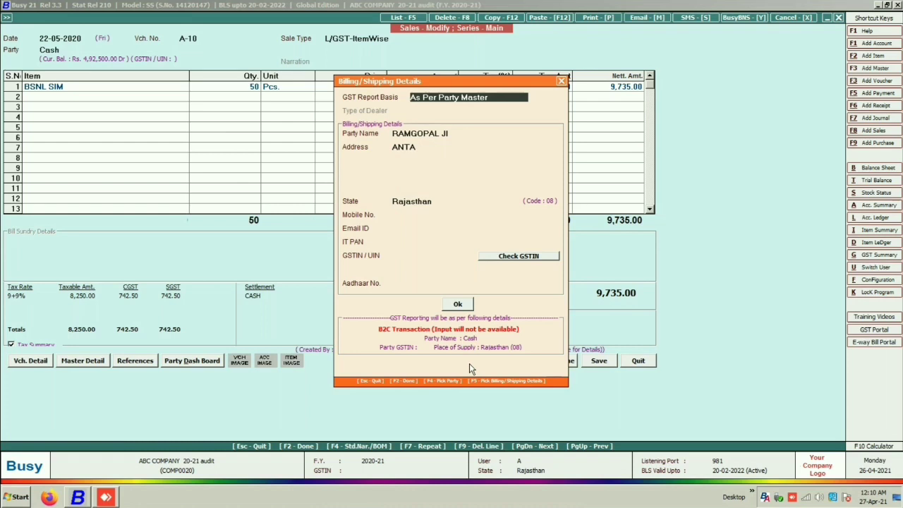
Close the billing details of voucher A-10 and slightly widen the Party Name column in the sales register
key(F2)
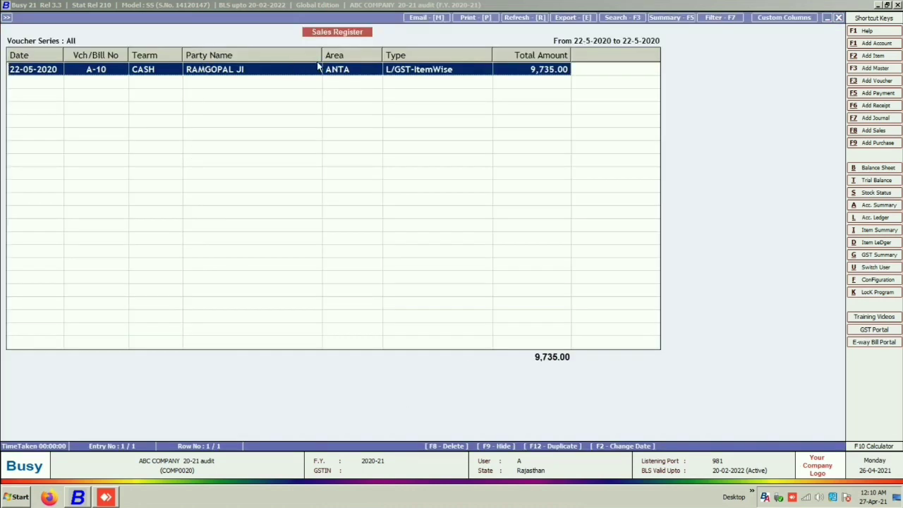
drag(323, 55, 325, 55)
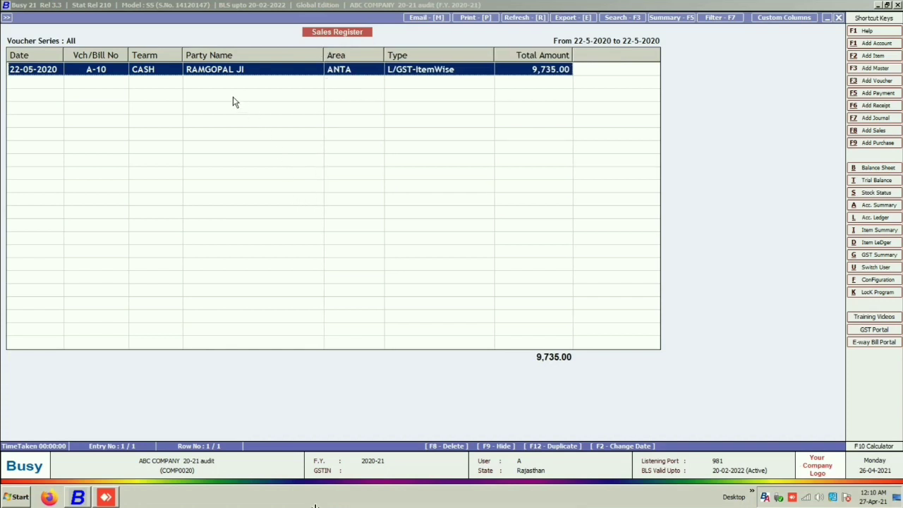
Reopen voucher A-10 from the register, review the party name and address in its billing details, and return to the register
key(Return)
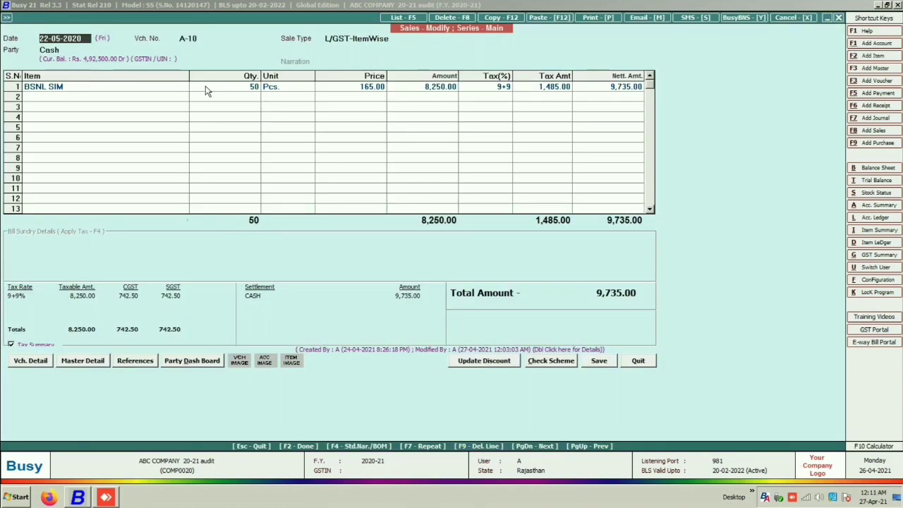
key(Return)
key(Return)
key(Return)
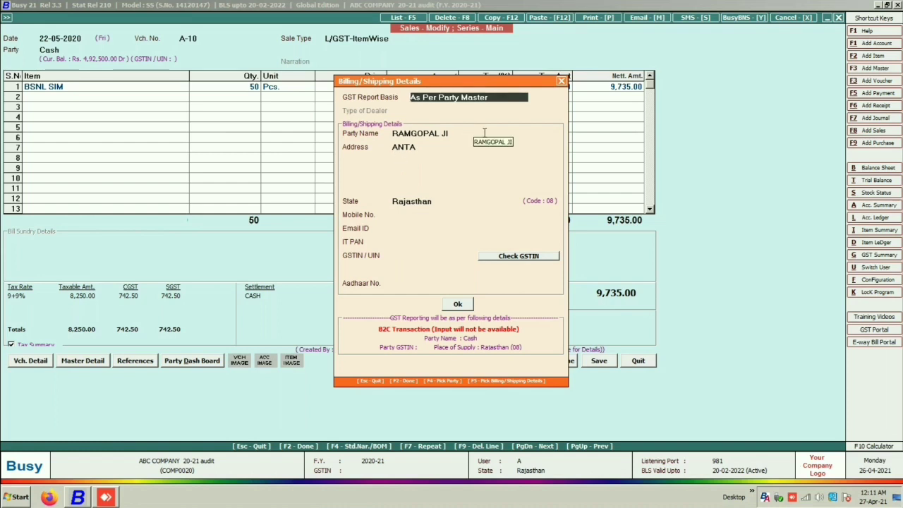
key(Escape)
key(Escape)
key(Return)
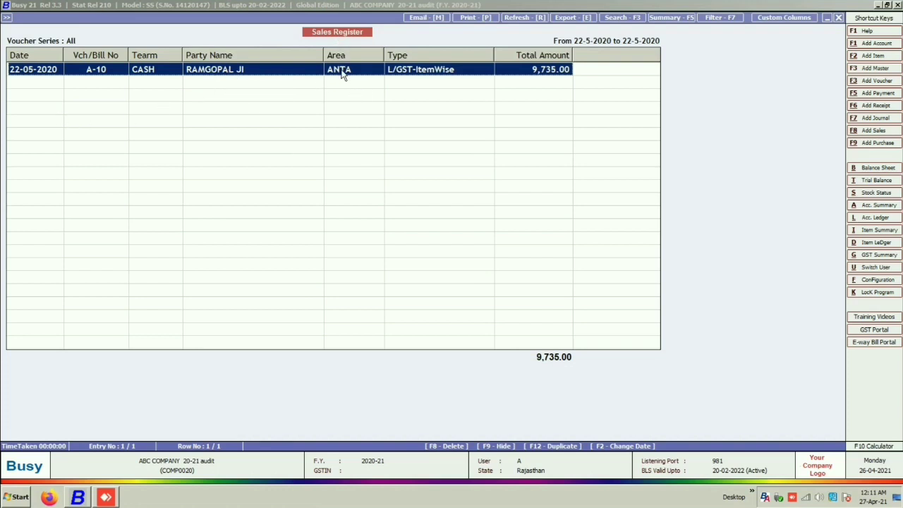
Slightly widen the Area column, leave the sales register and keep the company open
drag(384, 55, 388, 54)
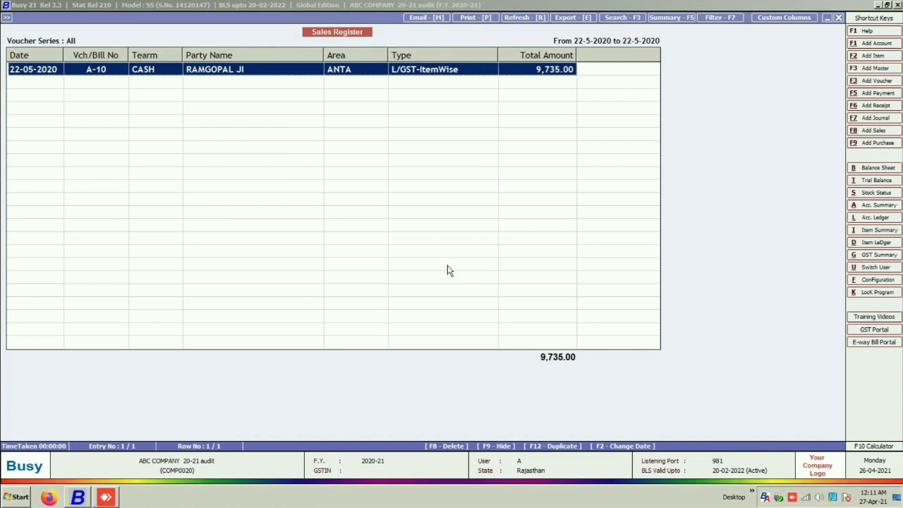
key(Escape)
key(Escape)
key(Escape)
key(Escape)
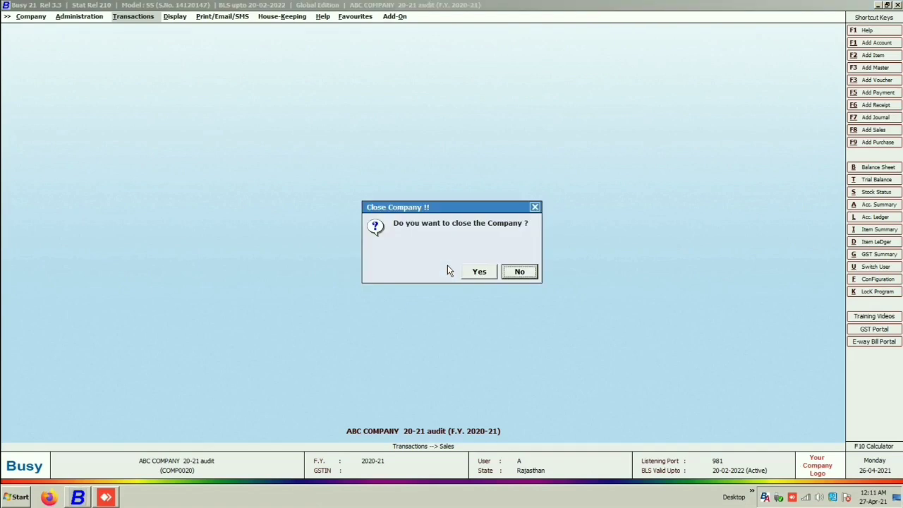
key(Return)
Start a new sales voucher dated 23-05-2020 for the Cash party with sale type L/GST-ItemWise
key(Down)
key(Down)
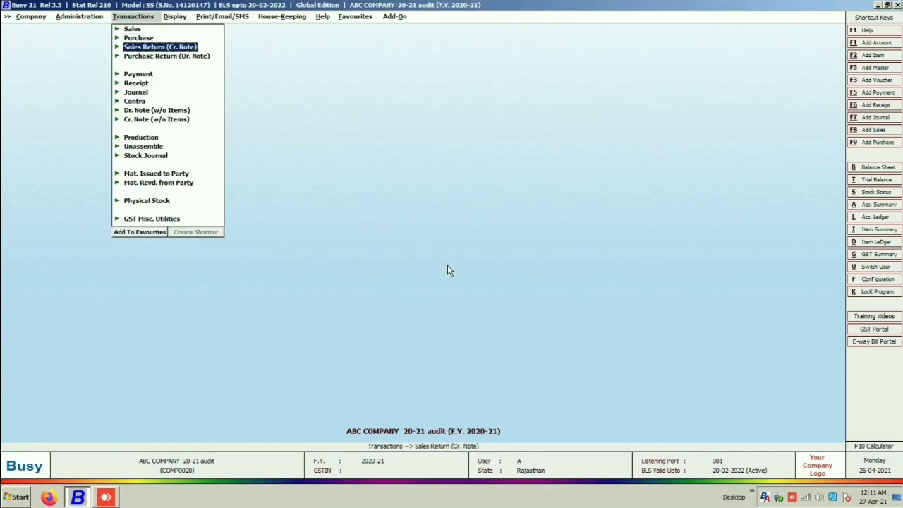
key(Up)
key(Up)
key(Return)
key(Return)
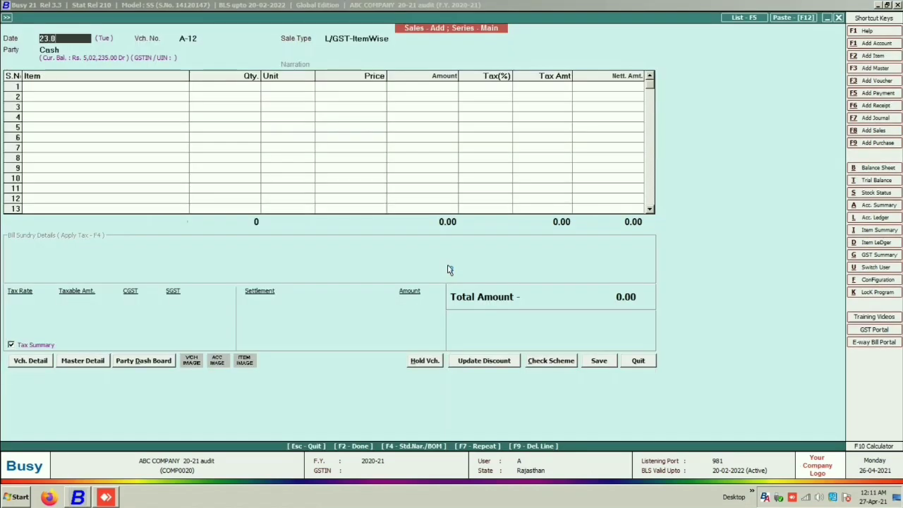
key(Return)
key(Return)
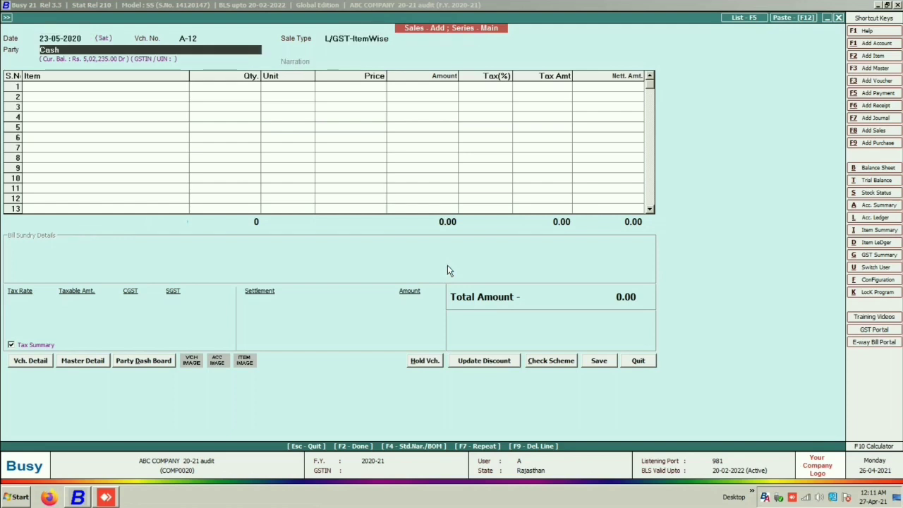
key(Return)
key(Return)
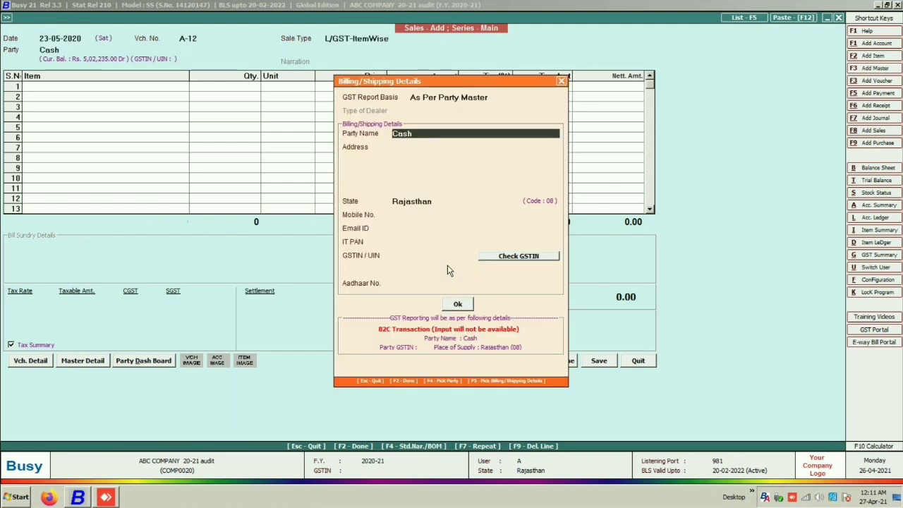
Enter SHIV KIRANA as the billing party with the town JHALAWAR, keep Rajasthan as state, and leave the remaining details blank
key(BackSpace)
text(SHIV KIRANA)
key(Return)
text(JHALA)
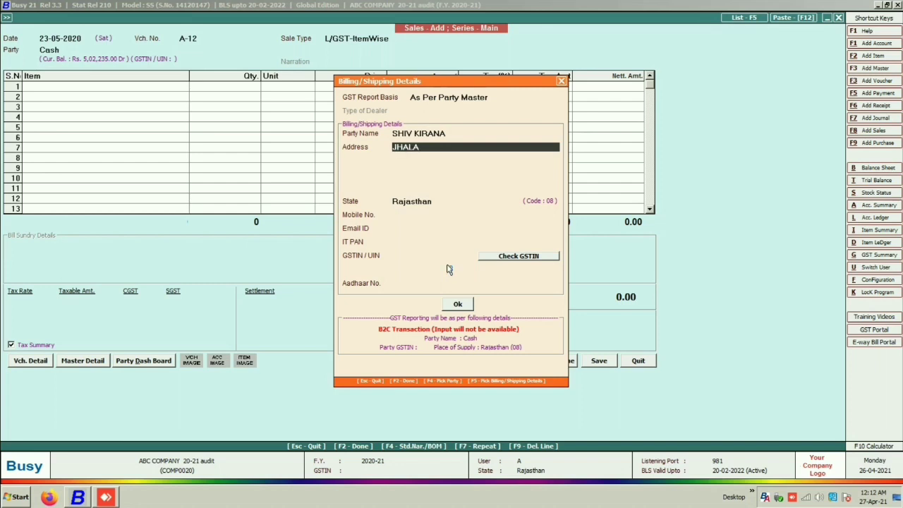
text(WAR)
key(Return)
key(Return)
key(Return)
key(Return)
key(Return)
key(Return)
key(Return)
key(Return)
key(Return)
key(Return)
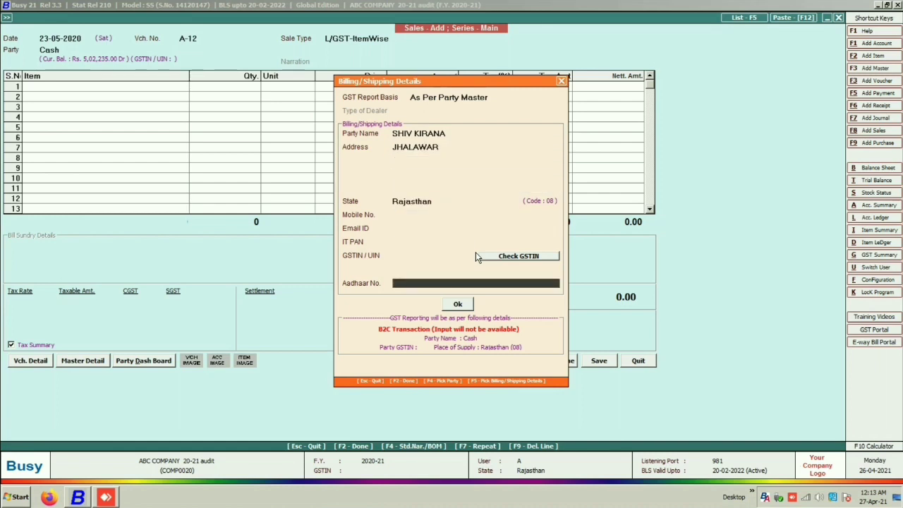
Add the item BSNL SIM with a quantity of 50 Pcs. at a price of 165.00
key(Down)
key(Down)
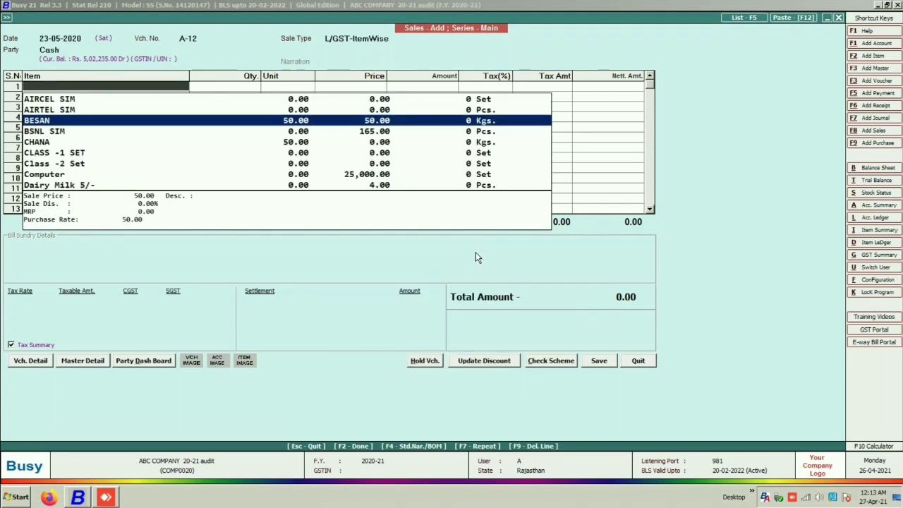
key(Down)
key(Return)
key(Escape)
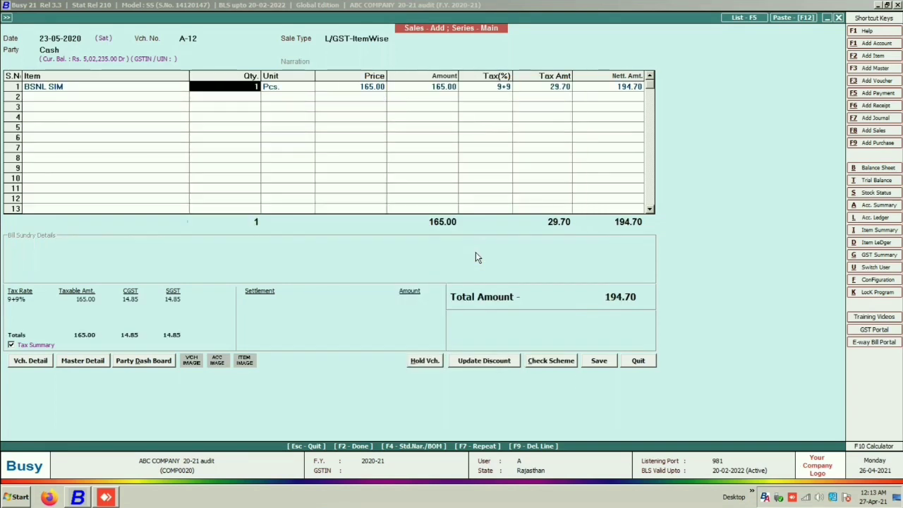
text(50)
key(Return)
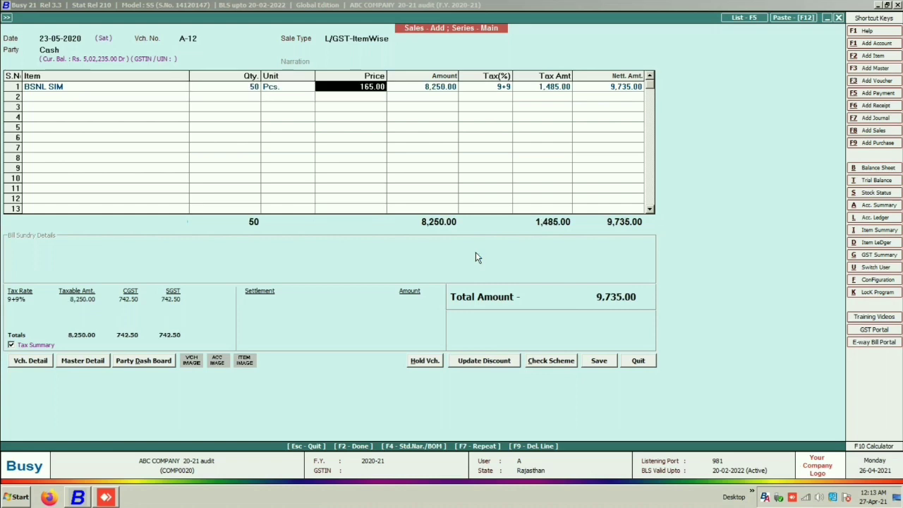
key(Return)
key(Return)
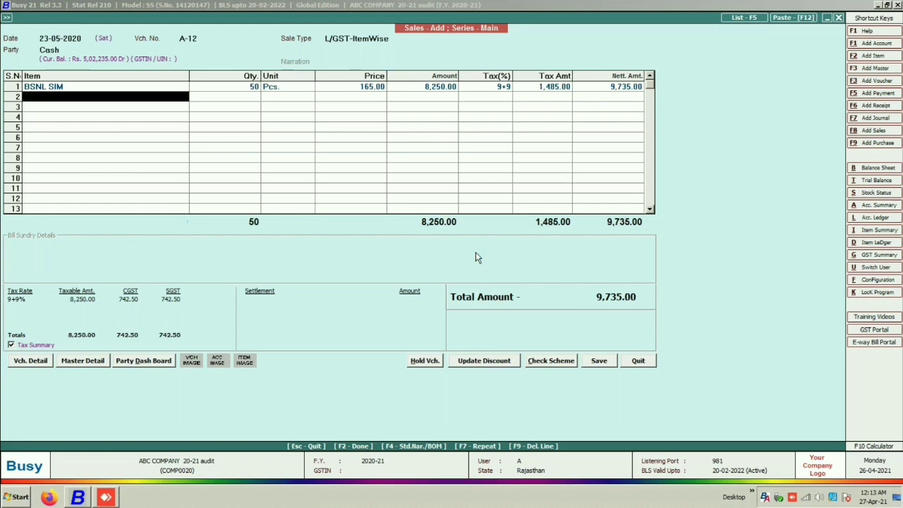
Finish the item list and set the optional Tearm field to CASH
key(Return)
key(Down)
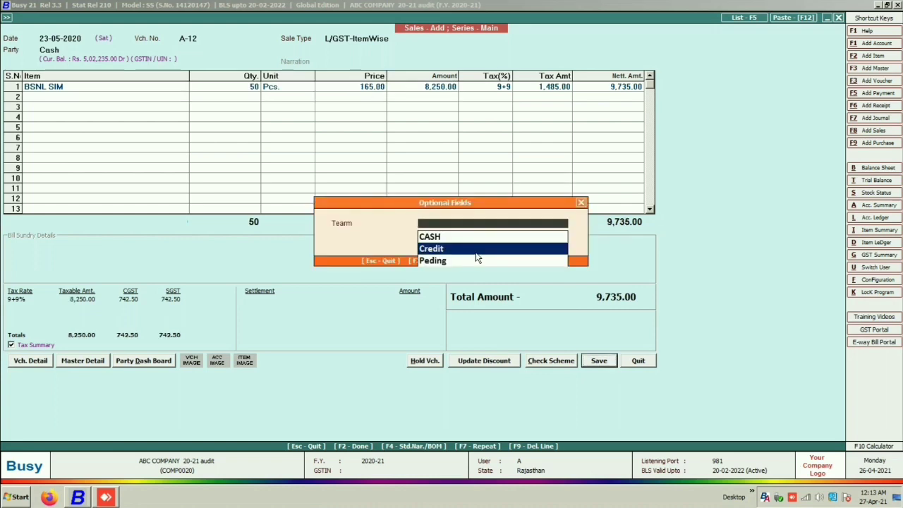
key(Up)
key(Return)
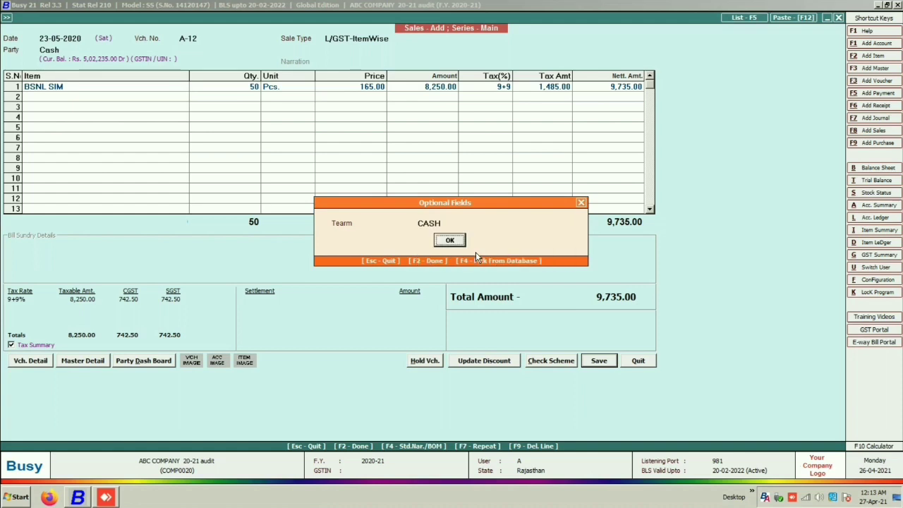
key(Return)
Settle the full 9,735.00 in cash without narration, and save the voucher with invoice printing accepted
key(Return)
key(Return)
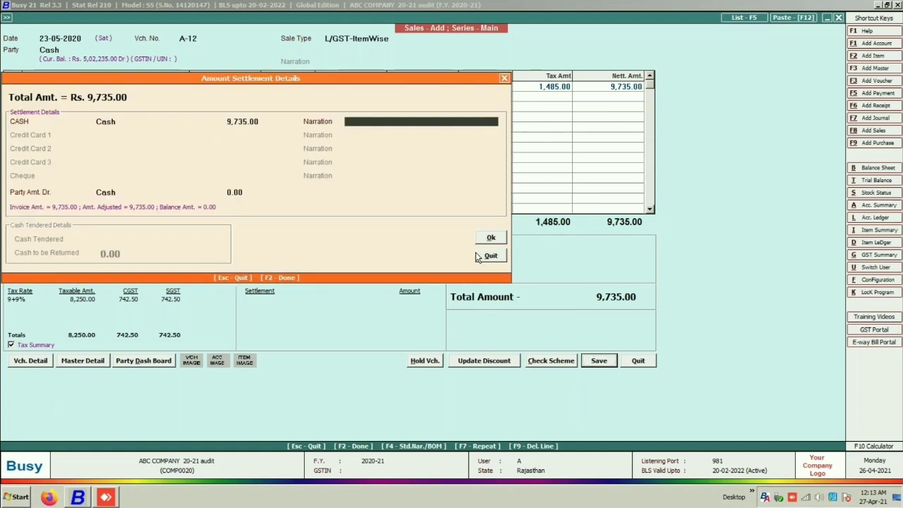
key(Return)
key(Return)
key(Return)
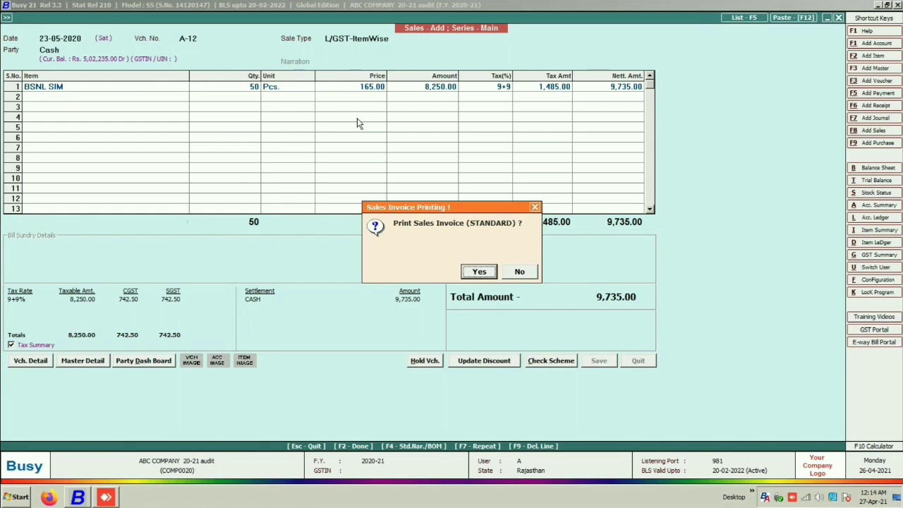
click(479, 274)
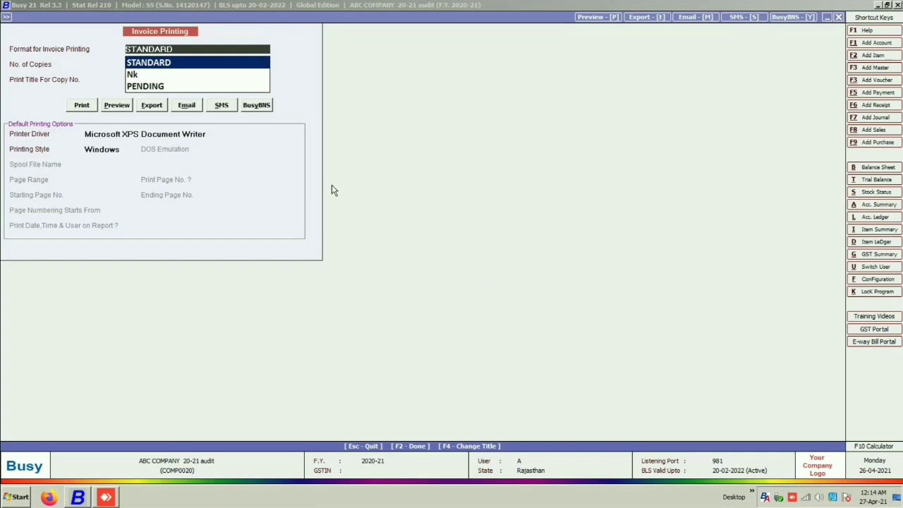
Finish with invoice printing and open the sales register options for all sale types and all parties
key(Return)
key(Return)
key(Return)
key(Right)
key(Return)
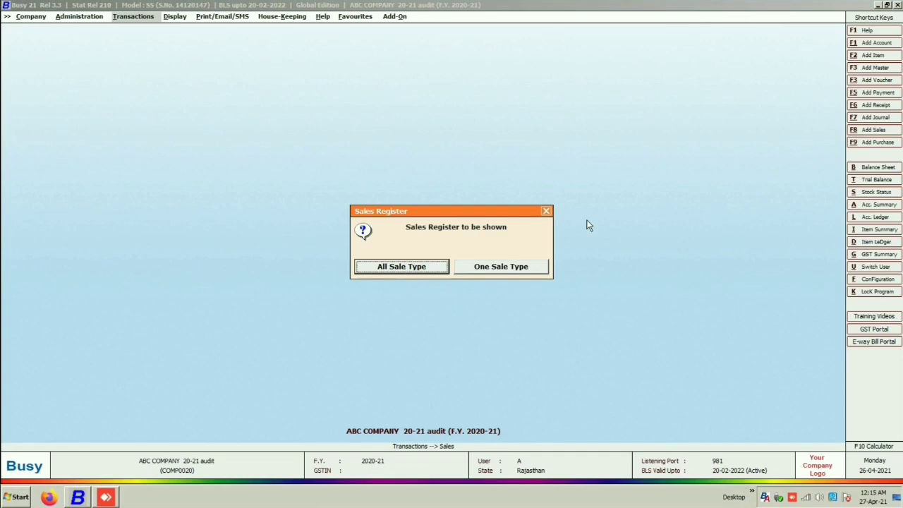
key(Return)
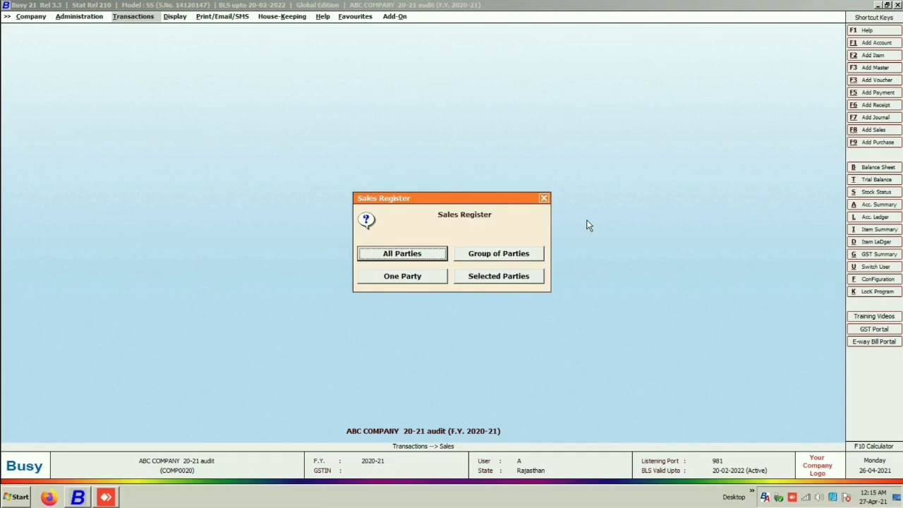
key(Return)
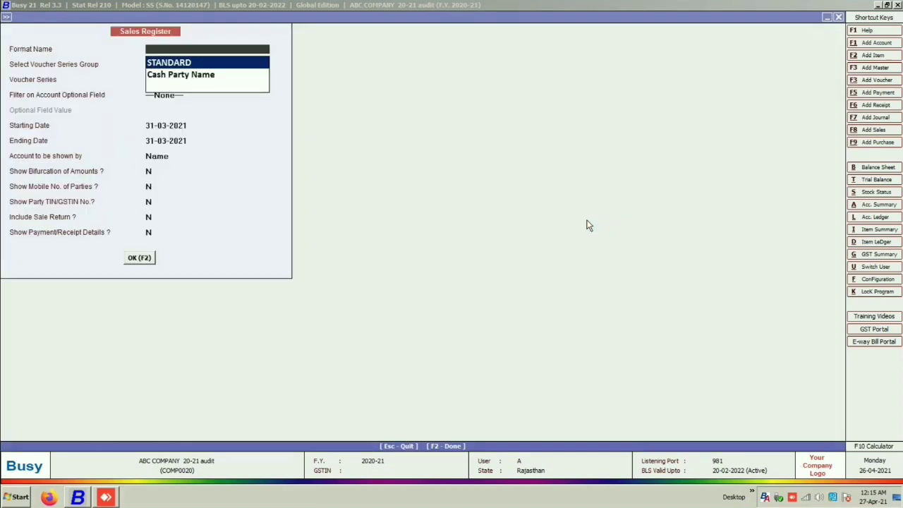
Choose the Cash Party Name register format with all voucher series and no account optional field filter
key(Down)
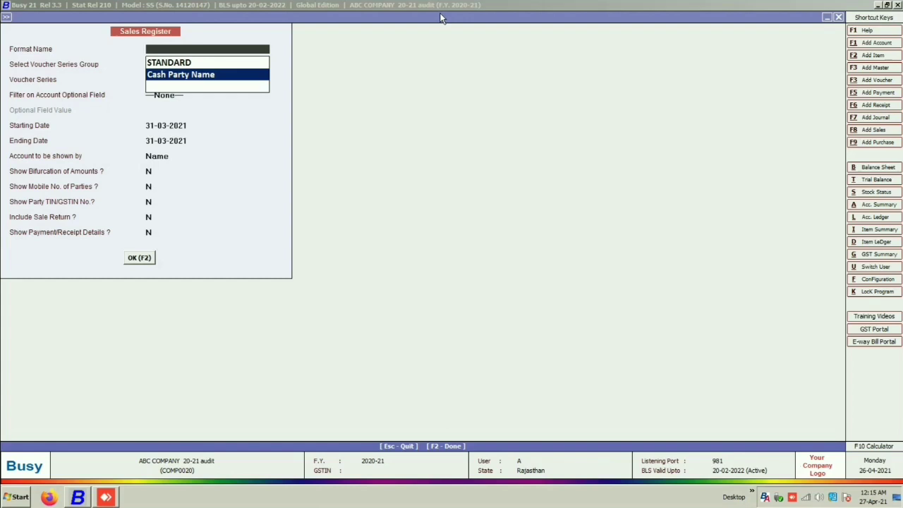
key(Return)
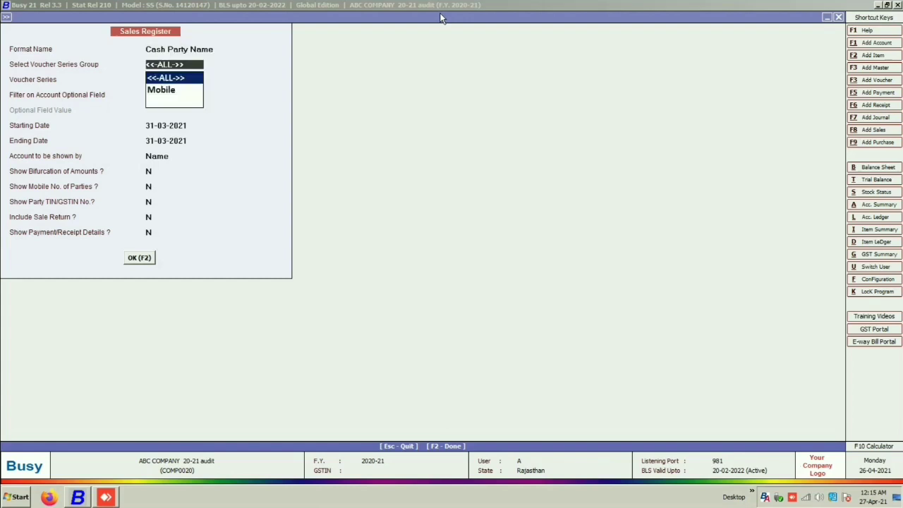
key(Return)
key(Return)
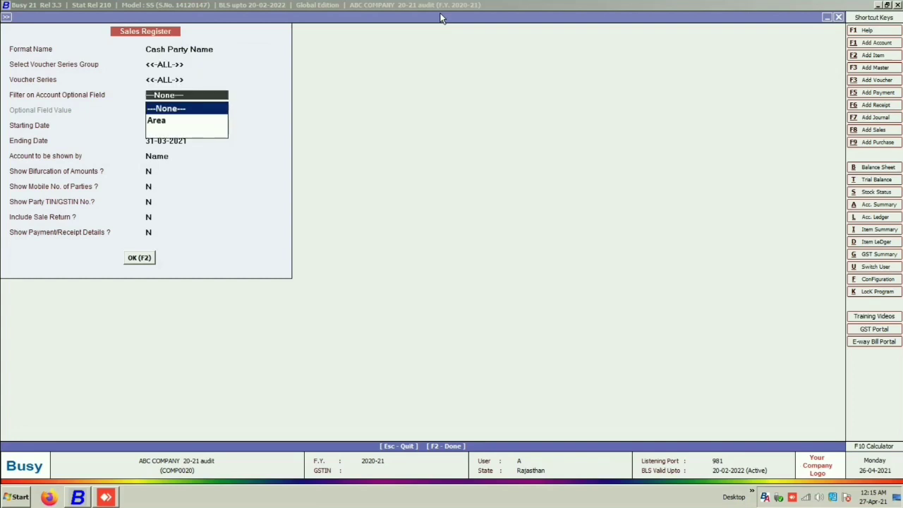
key(Return)
Set the register's period from 23-05-2020 to 31-03-2021, keep the extra display options off, and generate it
text(23.05)
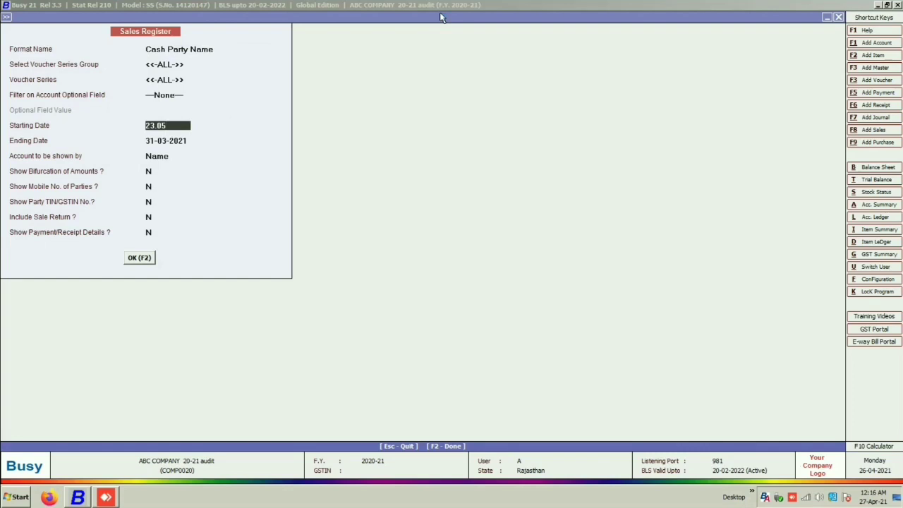
key(Return)
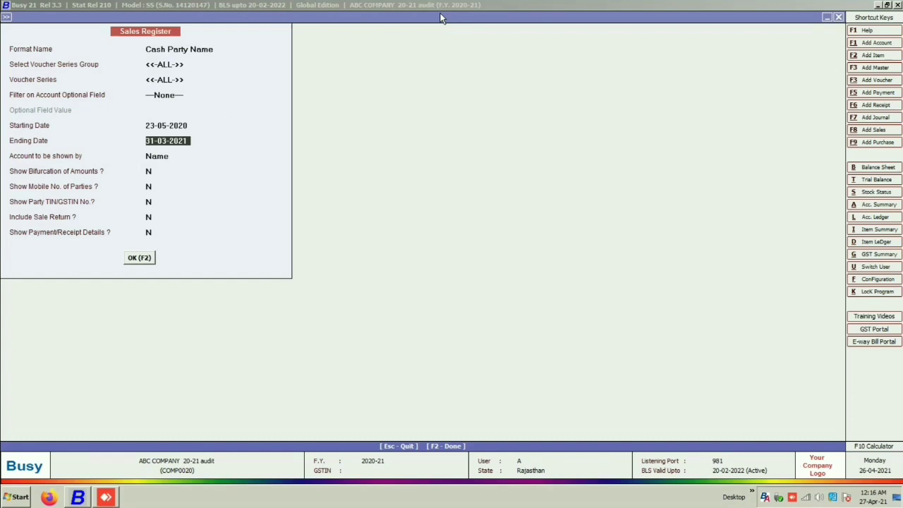
key(Return)
key(Return)
key(Return)
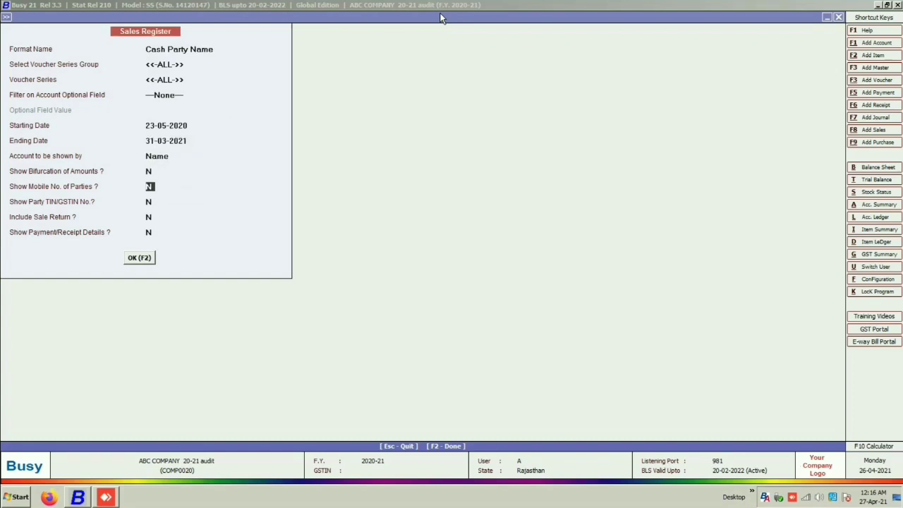
key(Return)
key(Return)
key(Return)
key(F2)
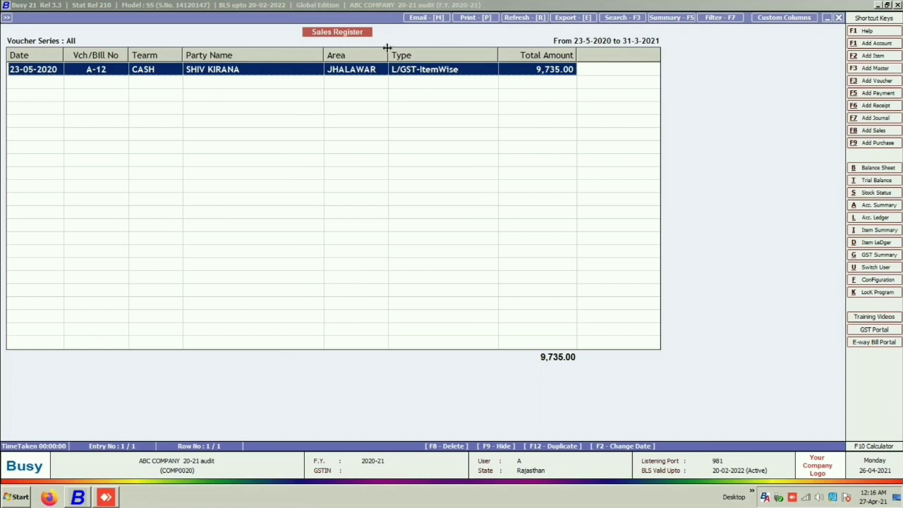
Widen the Area column in the generated sales register and close the report
drag(388, 47, 399, 52)
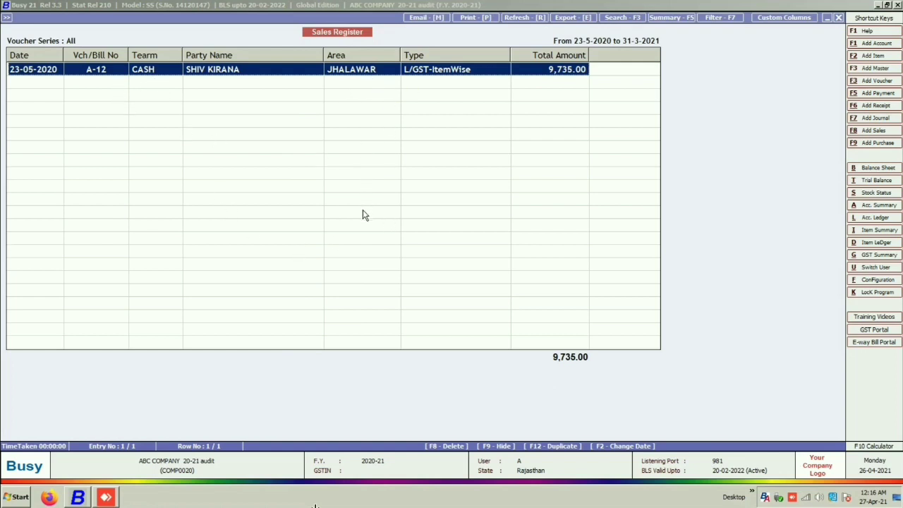
key(Escape)
key(Escape)
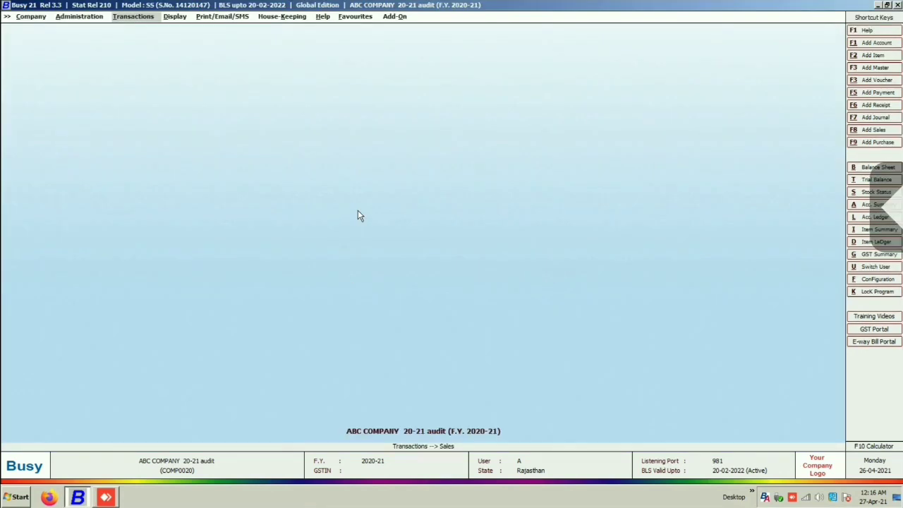
Open the sales register for all parties in the STANDARD format, with all voucher series and no account optional field filter
key(Return)
key(Return)
key(Return)
key(Return)
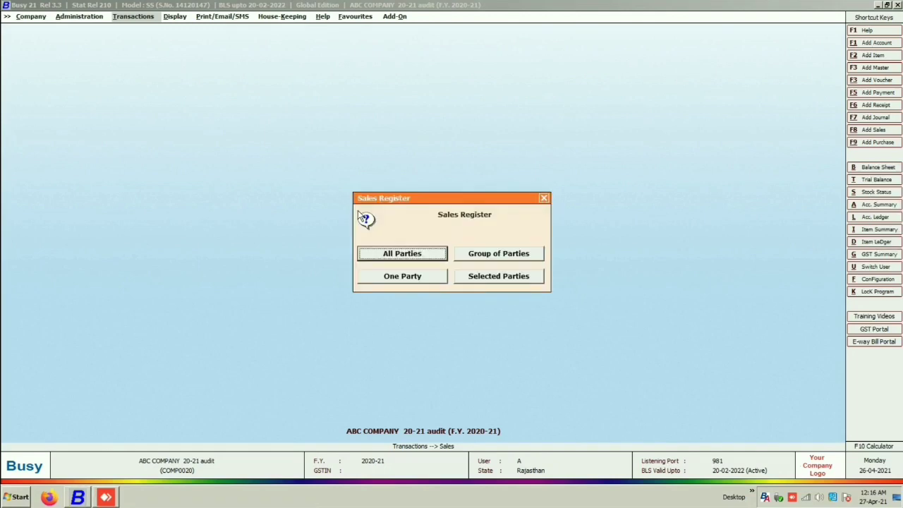
key(Return)
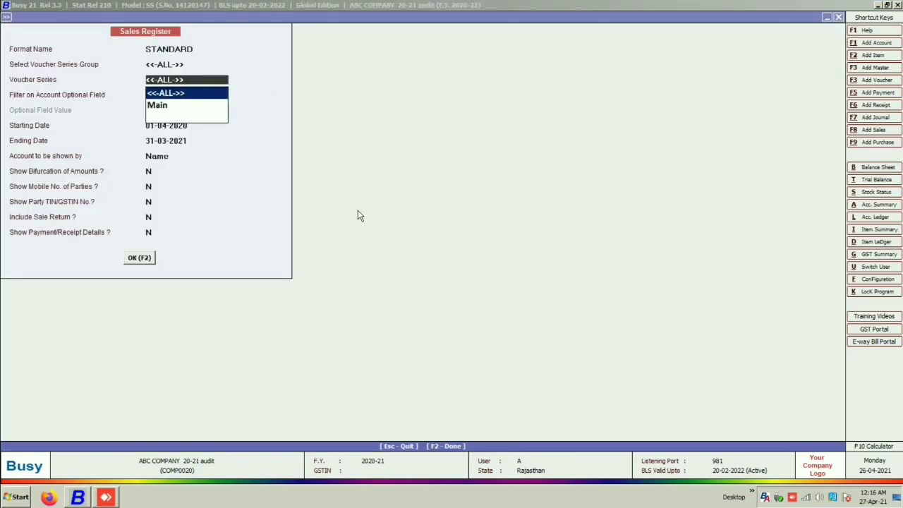
key(Return)
key(Return)
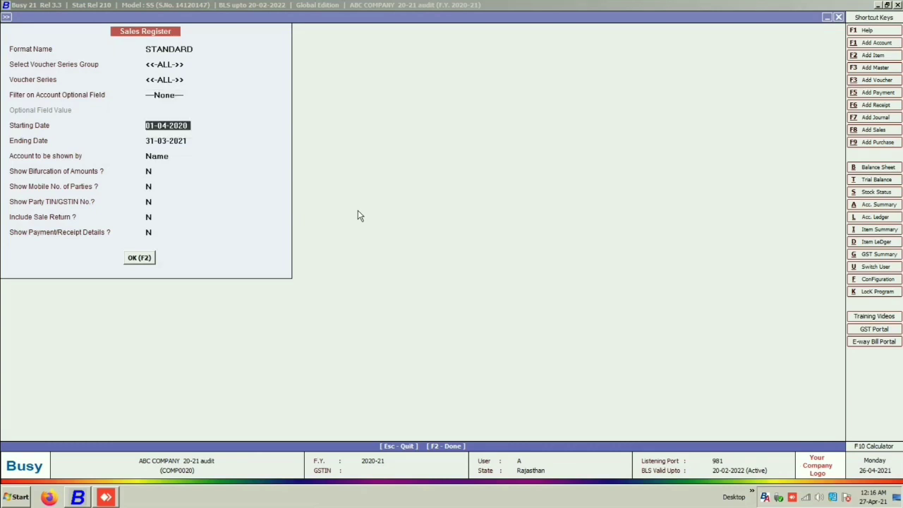
Generate the register for 23-05-2020 only, with the extra display options off, and narrow its Account column
text(23-05)
key(Return)
text(23-05)
key(Return)
key(Return)
key(Return)
key(Return)
key(Return)
key(Return)
key(Return)
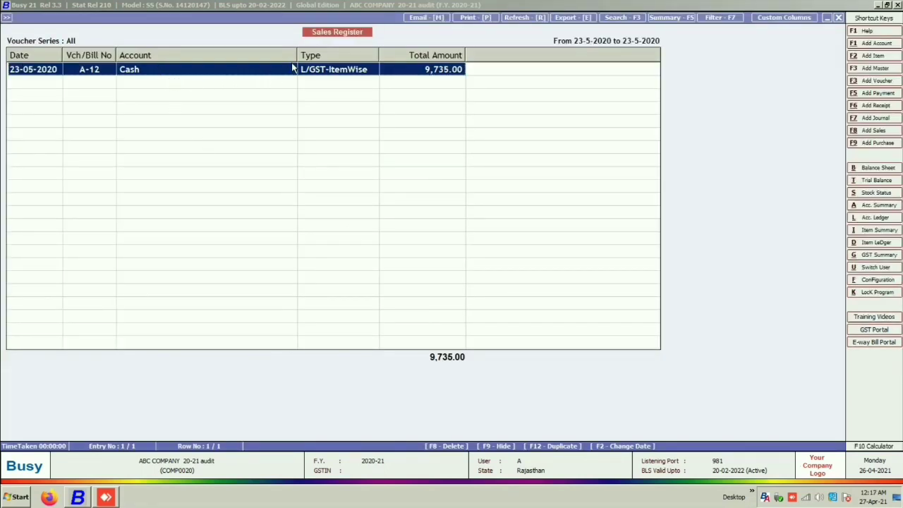
drag(297, 55, 273, 55)
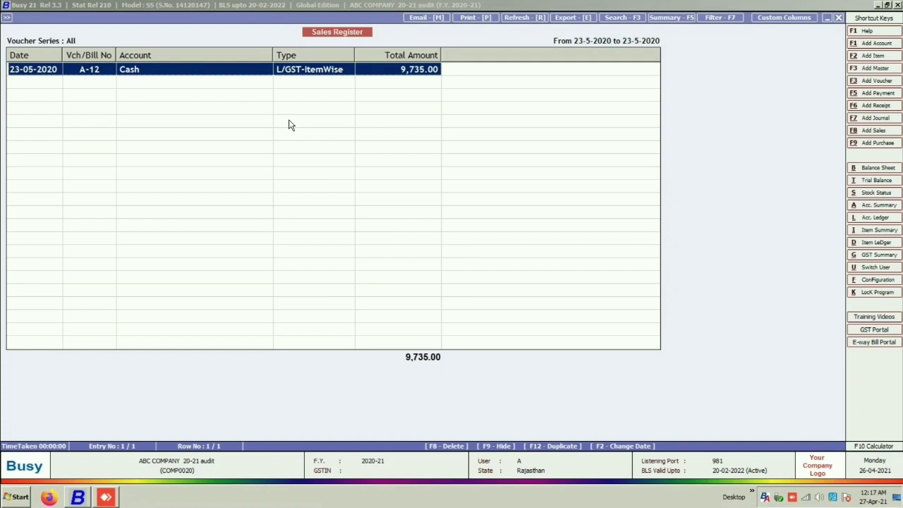
Open the cash sale from the register to view its billing/shipping details, and close the voucher and report without saving
key(Return)
key(Return)
key(Return)
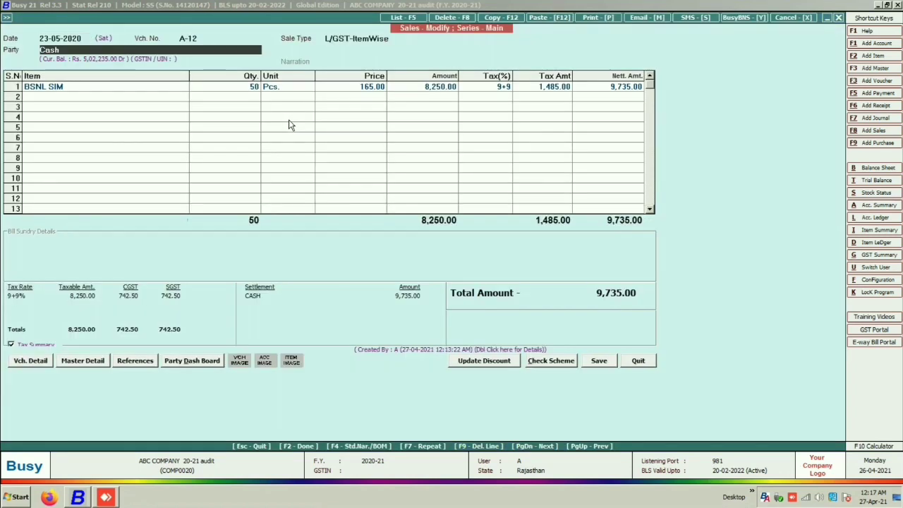
key(Return)
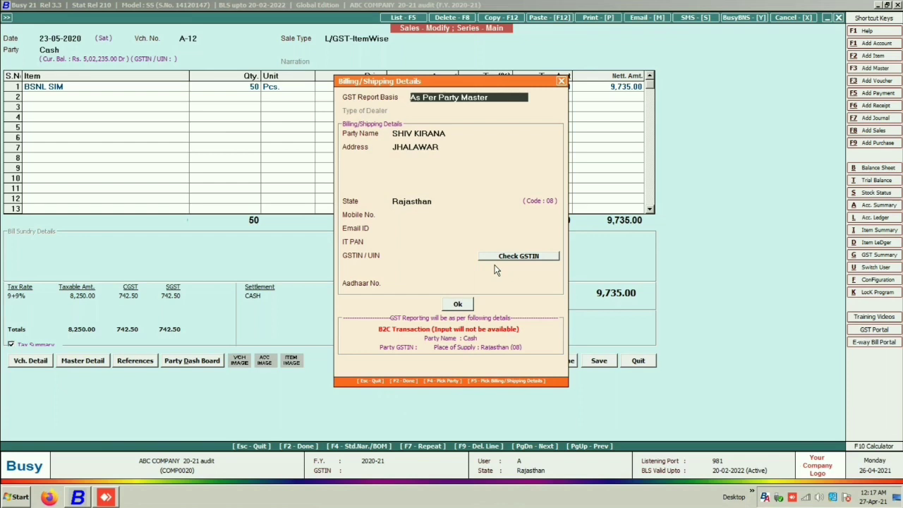
key(Escape)
key(Escape)
key(Return)
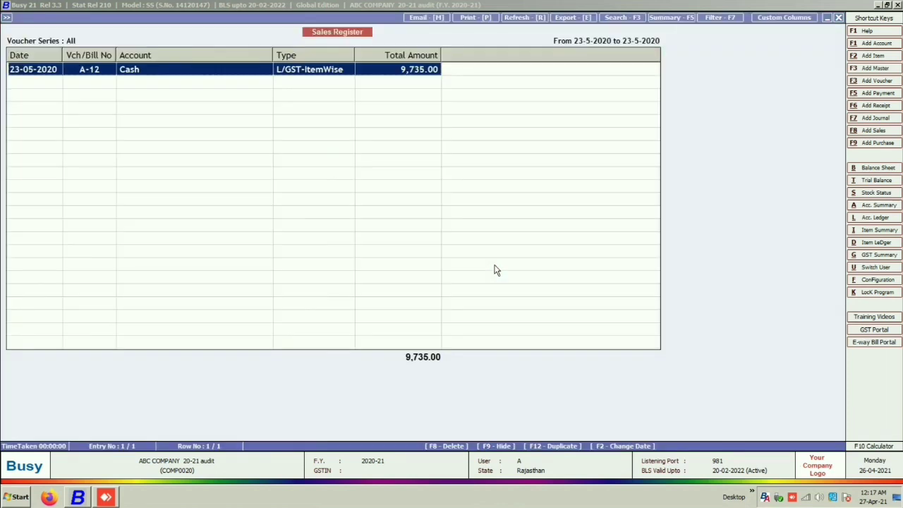
key(Escape)
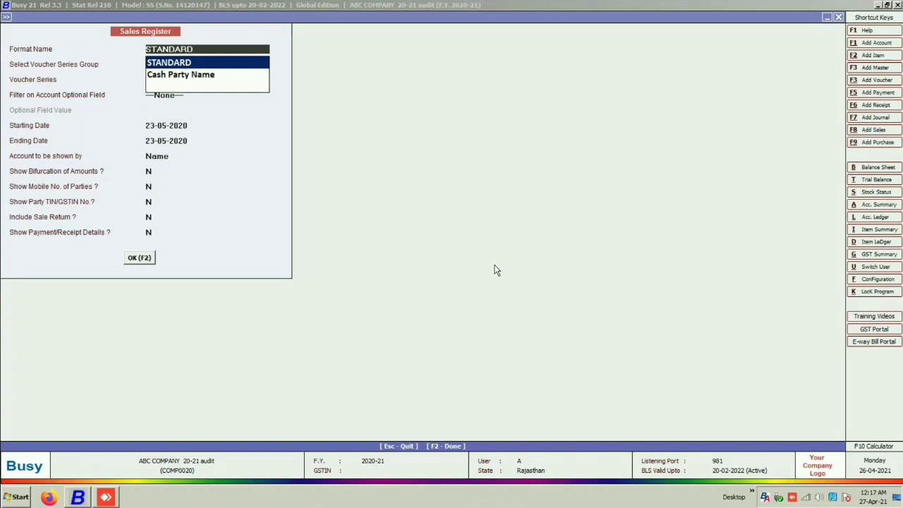
Choose the Cash Party Name register format with all voucher series and no account optional field filter
key(Down)
key(Return)
key(Return)
key(Return)
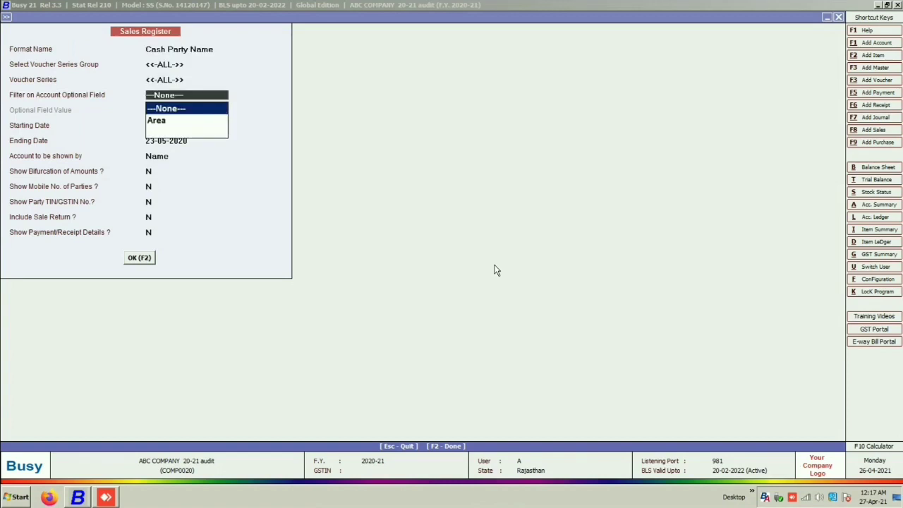
key(Return)
Set the register's period from 01-04-2020 to 23-05-2020, keep the extra display options off, and generate it
key(Return)
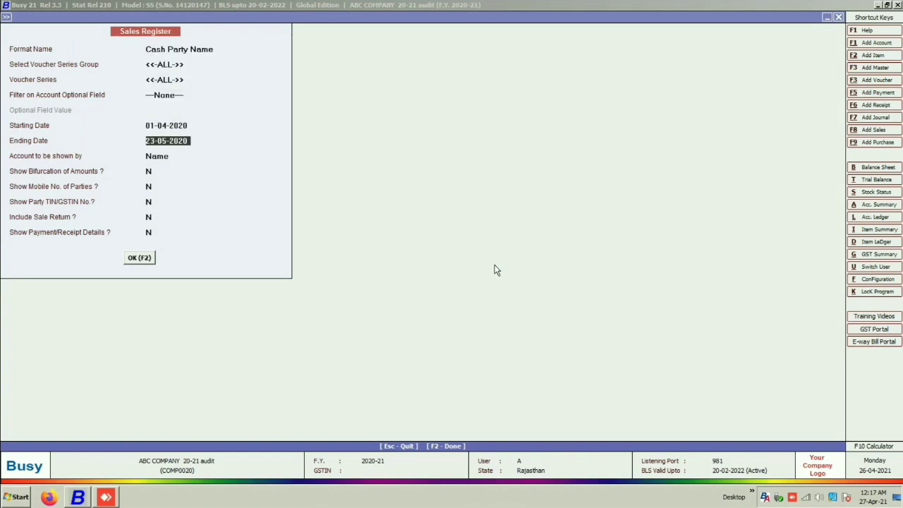
key(Return)
key(Return)
key(Return)
key(Return)
key(Return)
key(Return)
key(Return)
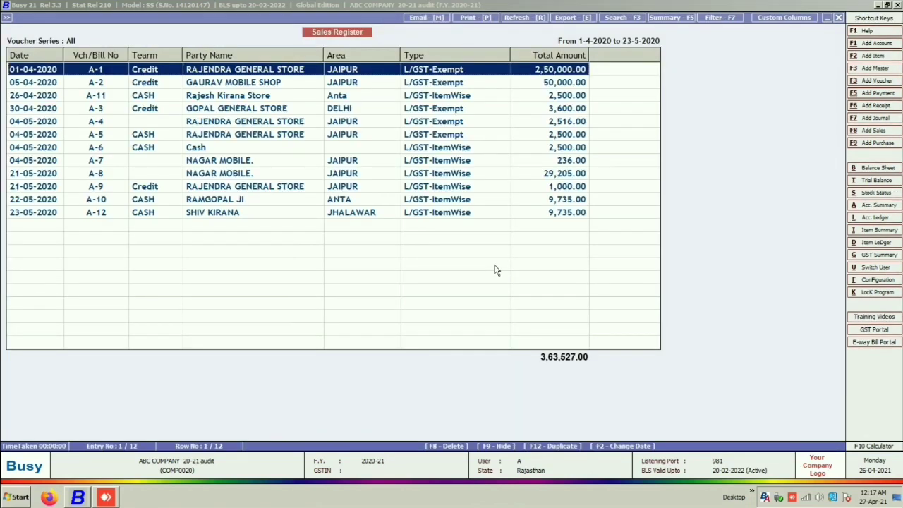
Open the 22-05-2020 cash sale to view its billing/shipping details, and return to the register without saving
double_click(205, 201)
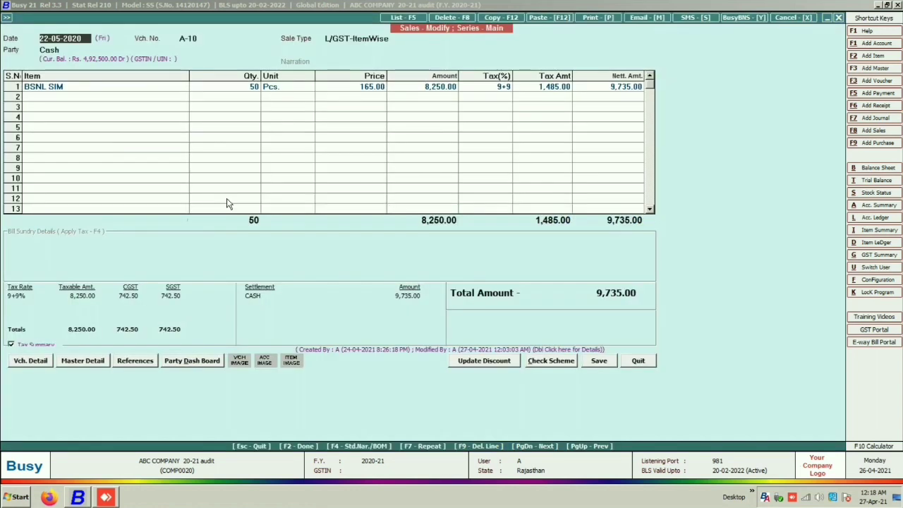
key(Return)
key(Return)
key(Return)
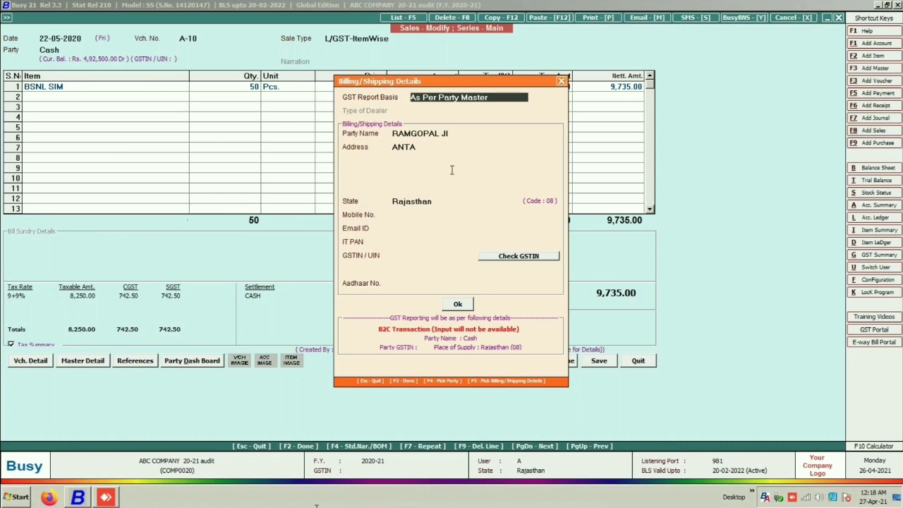
key(Escape)
key(Escape)
key(Return)
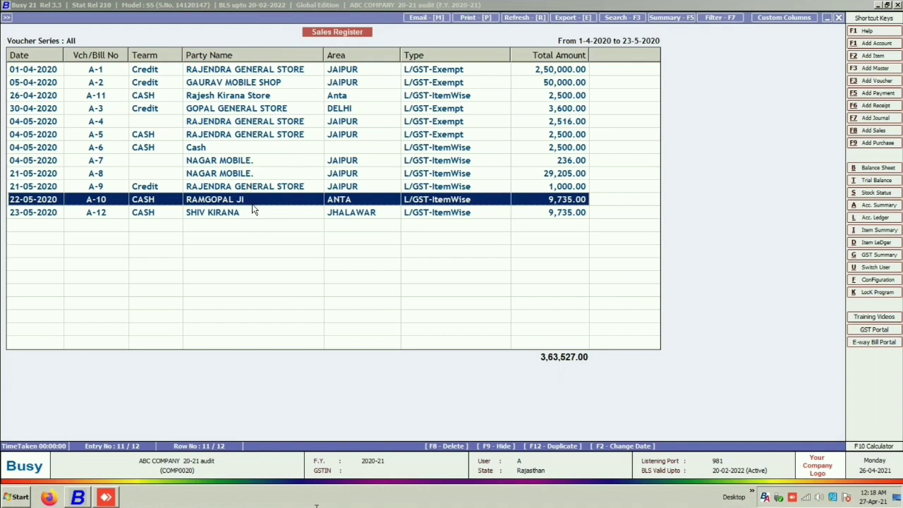
Open the 04-05-2020 cash sale that has no area from the register, and close it without saving
key(Up)
key(Up)
key(Up)
key(Up)
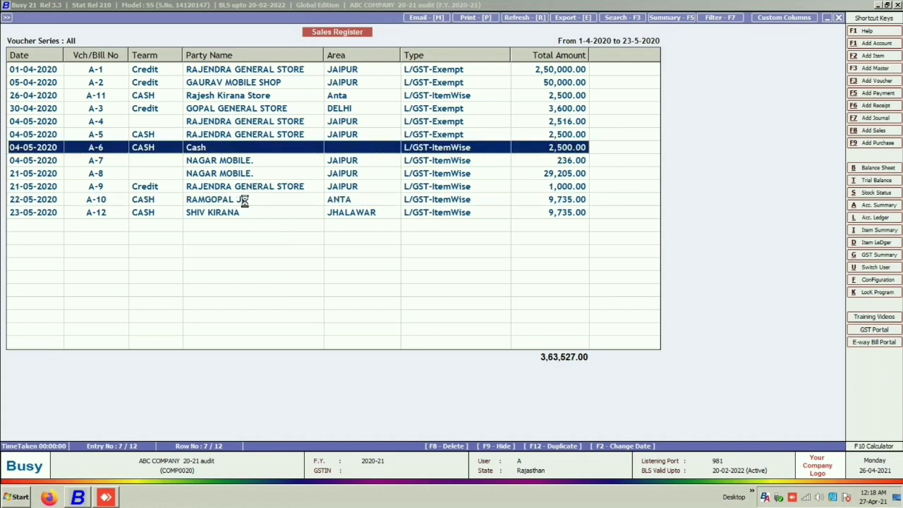
key(Return)
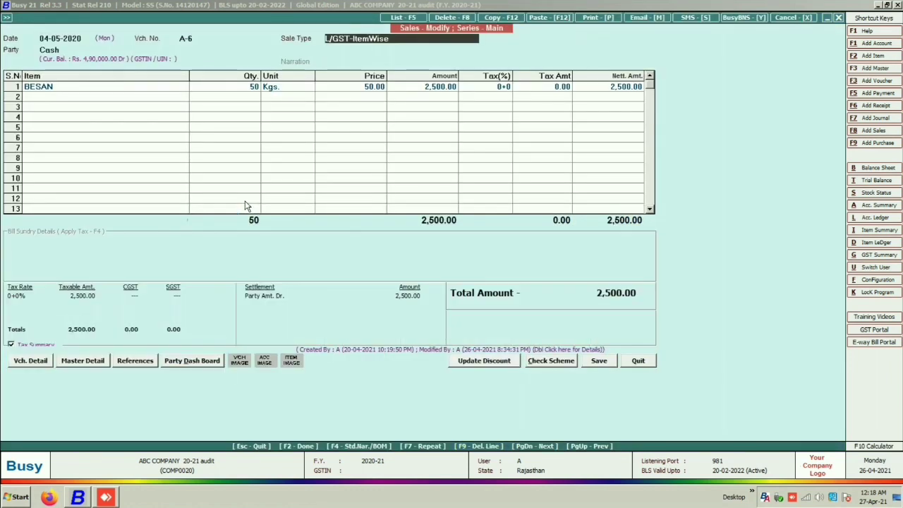
key(Escape)
key(Return)
Open the 23-05-2020 cash sale, step through to its billing details, and return to the register
key(Down)
key(Down)
key(Down)
key(Down)
key(Down)
key(Down)
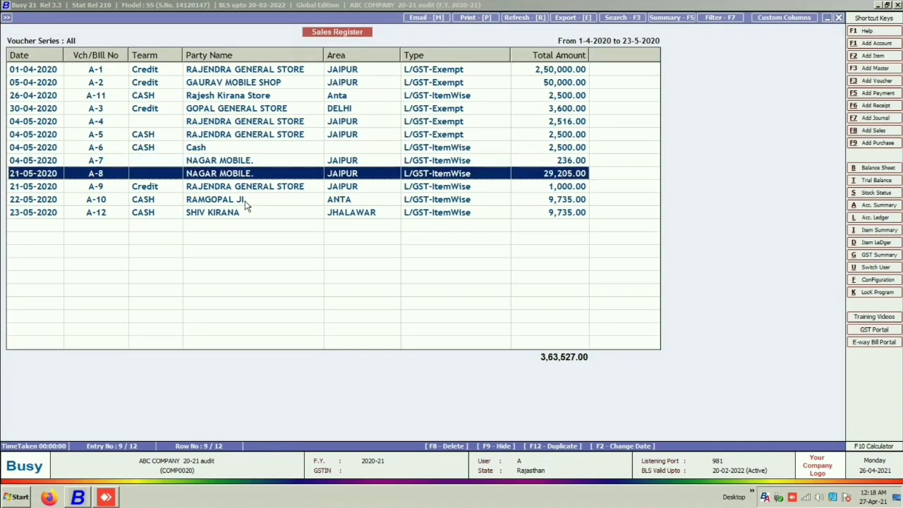
key(Return)
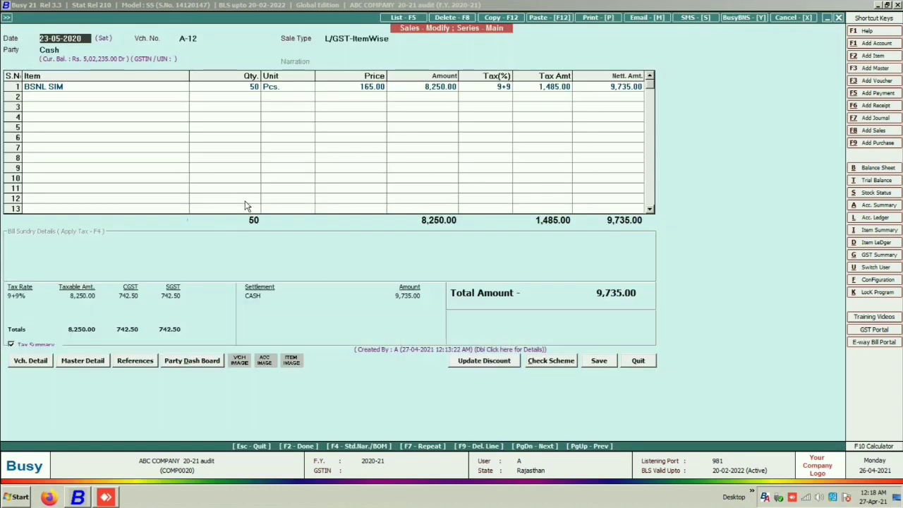
key(Return)
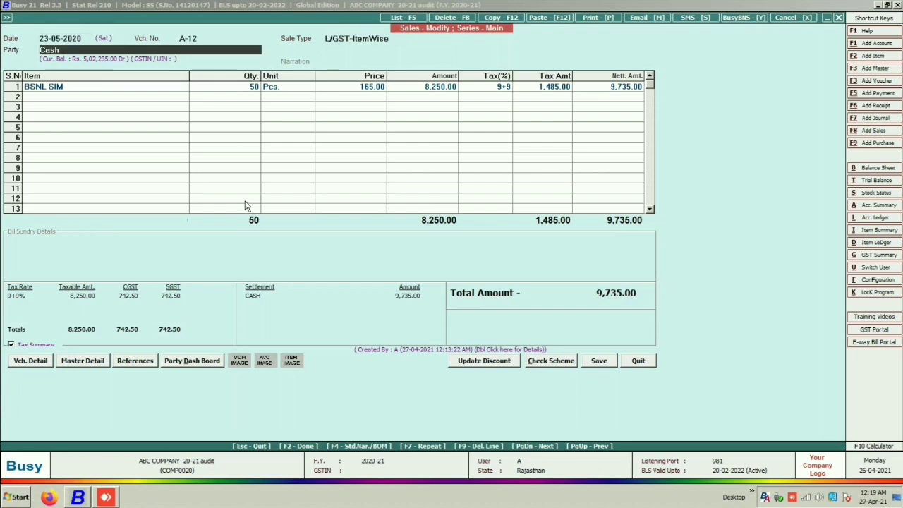
key(Return)
key(Return)
key(Escape)
key(Escape)
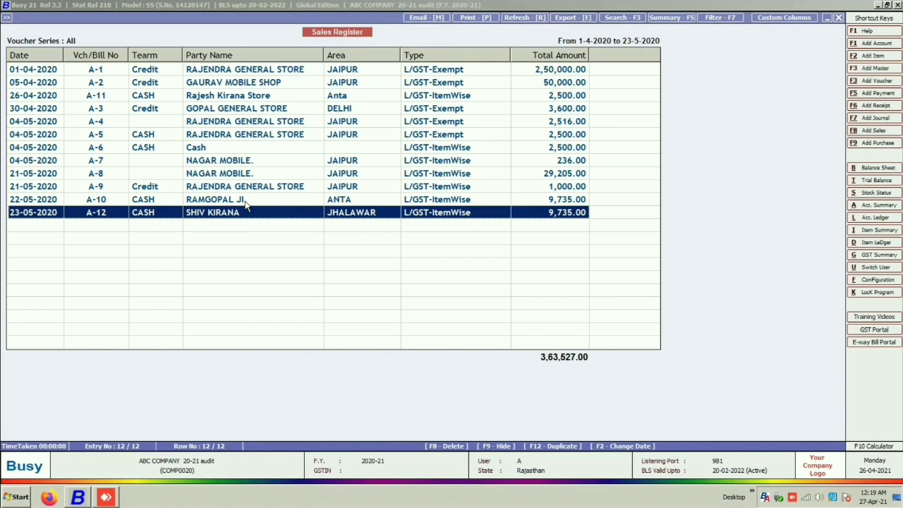
Compare the 04-05-2020 cash entry with the 23-05-2020 one, briefly opening the latter voucher and closing it
click(162, 147)
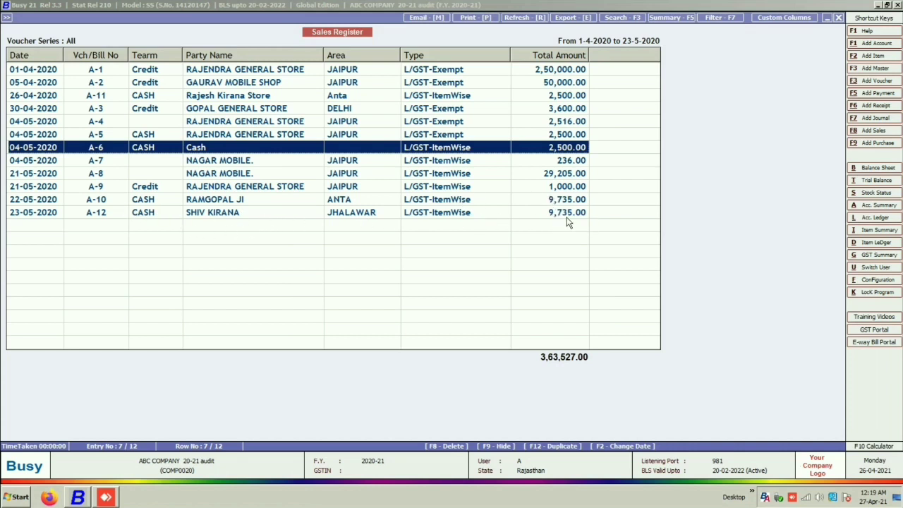
click(365, 218)
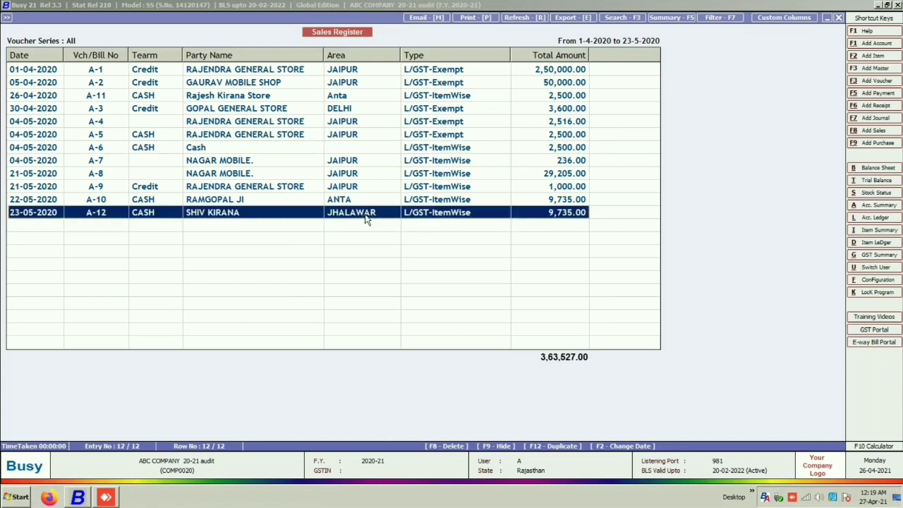
double_click(365, 217)
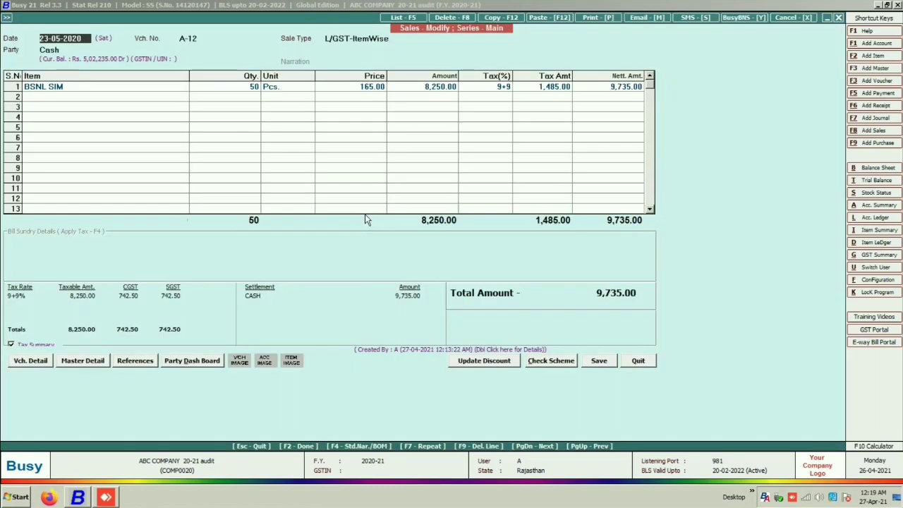
key(Escape)
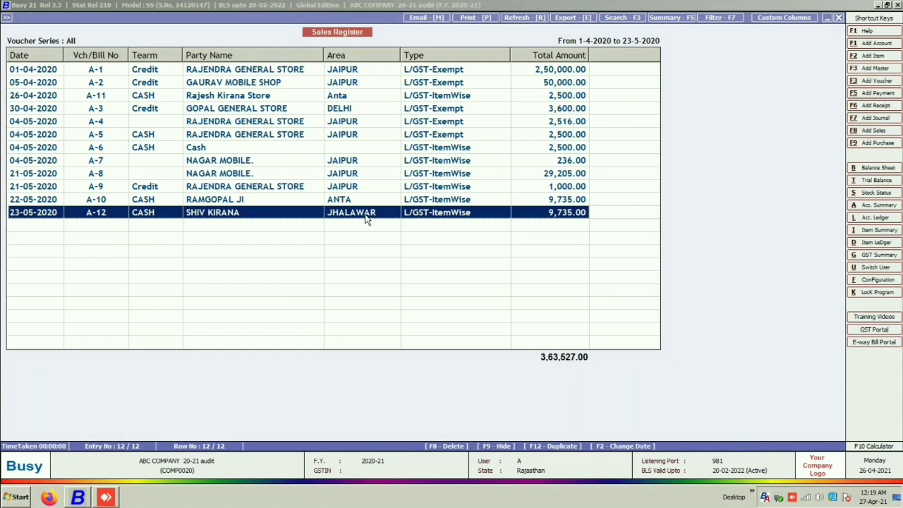
View the custom column setup of the Cash Party Name format and leave it without changes
click(766, 19)
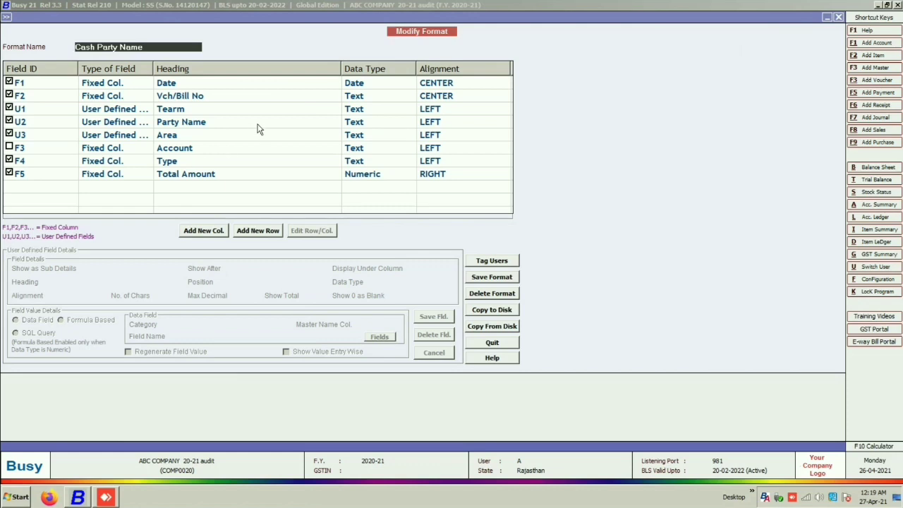
key(Escape)
key(Return)
Generate the register in the STANDARD format for all voucher series groups and narrow its Account column slightly
key(Up)
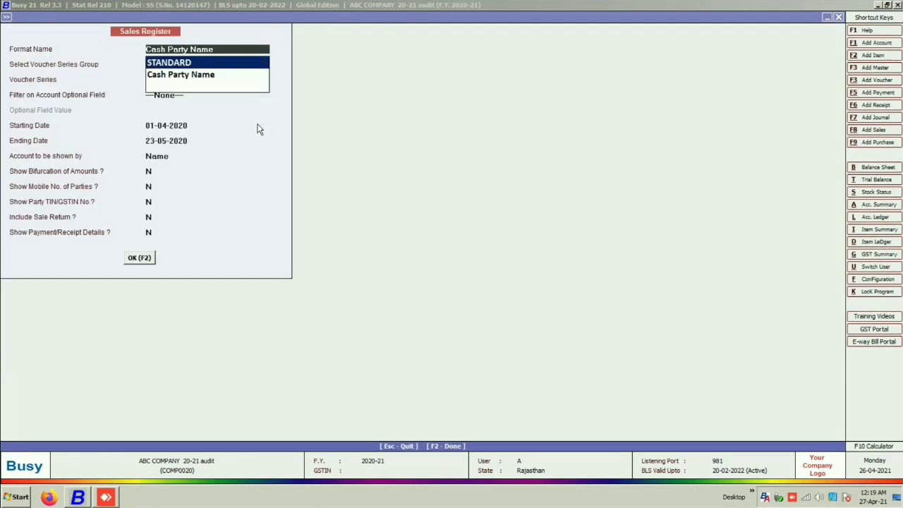
key(Return)
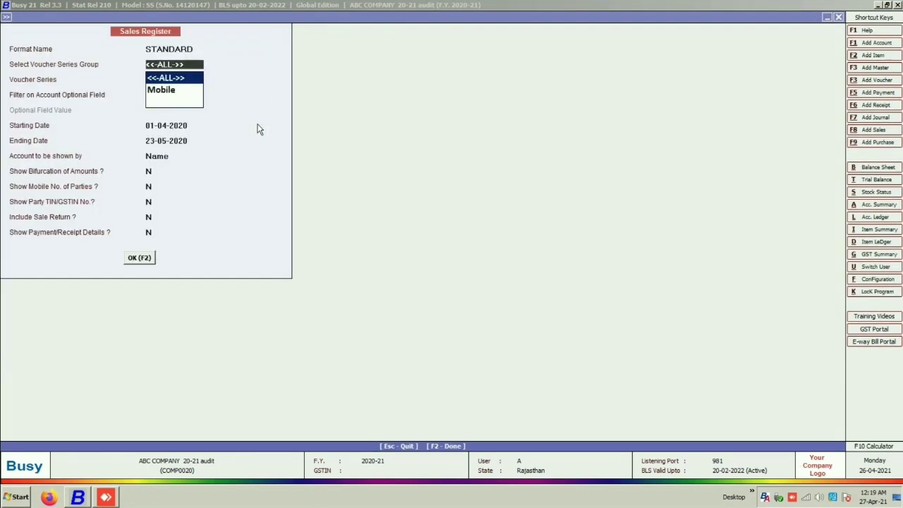
key(Return)
key(F2)
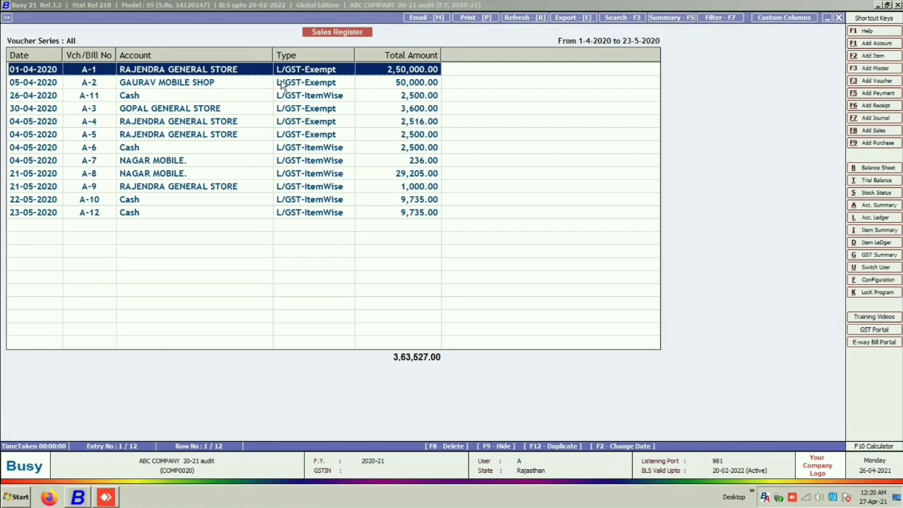
drag(272, 55, 266, 55)
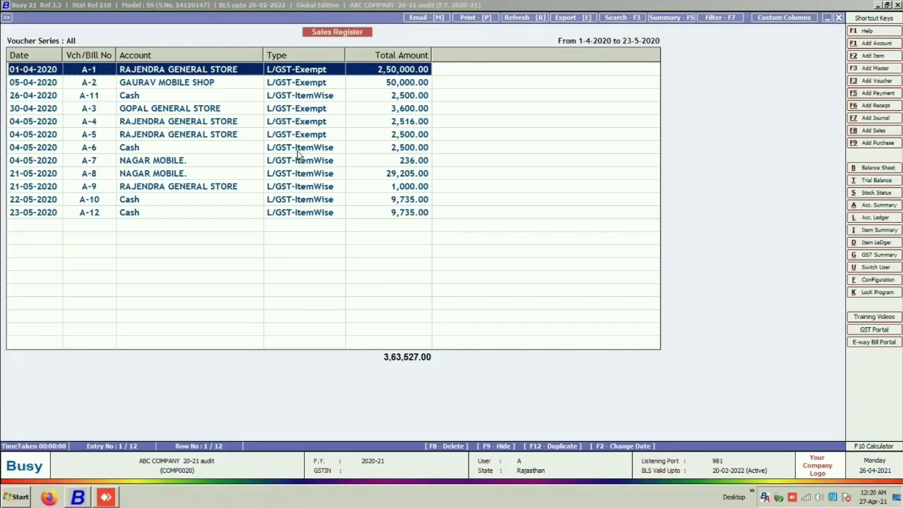
click(300, 149)
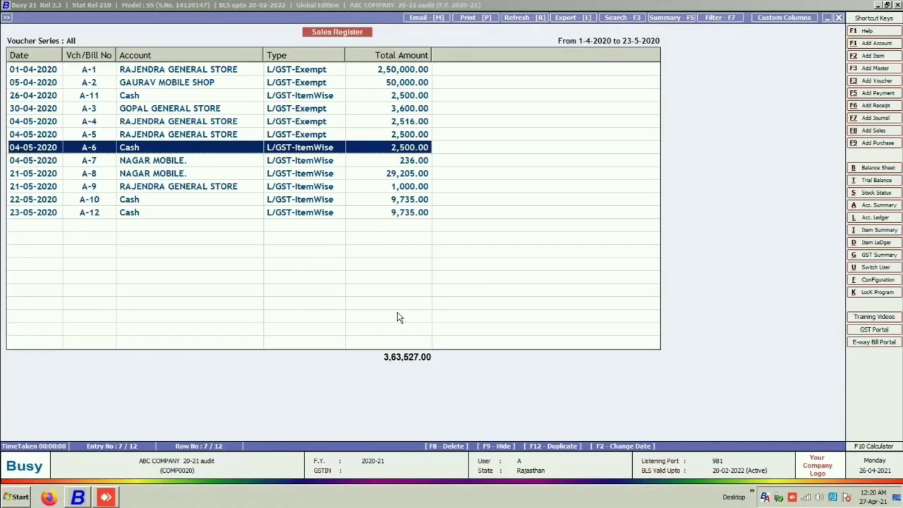
Start a new custom column format for the standard sales register and name it CASH PARTY
click(770, 18)
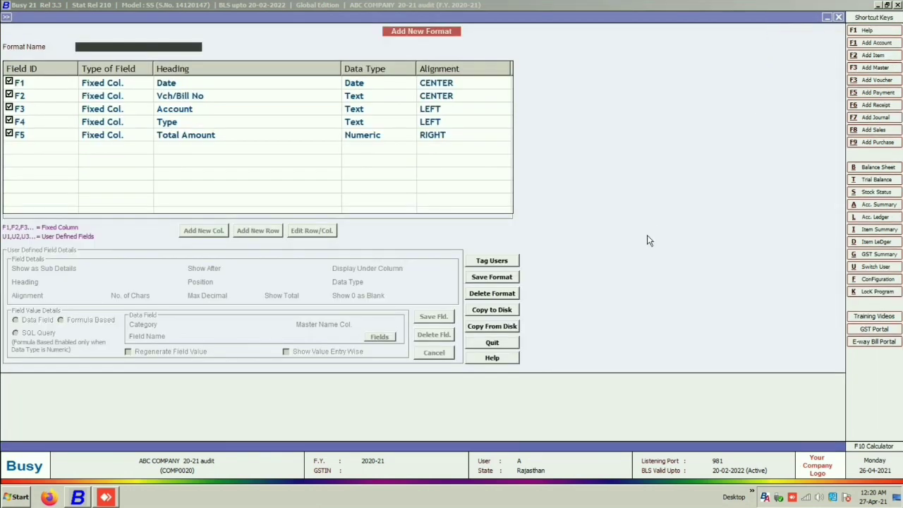
text(CASH PARTY)
key(Return)
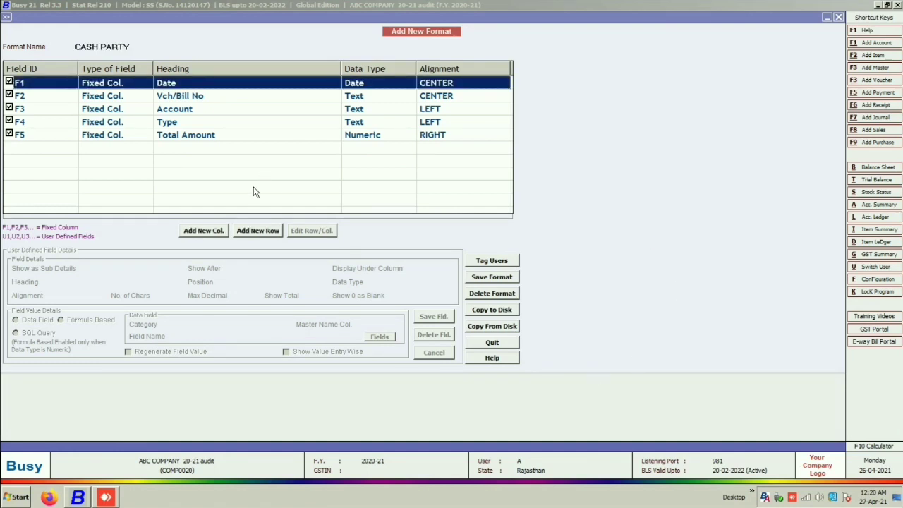
Add a new column headed PARTY NAME after F2, with Text data type, LEFT alignment and 40 characters
click(199, 231)
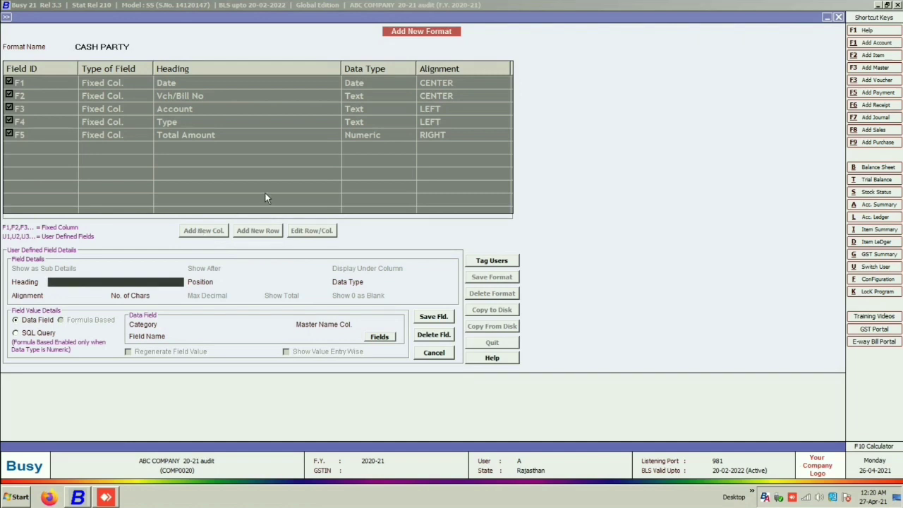
text(PARTY NAME)
key(Return)
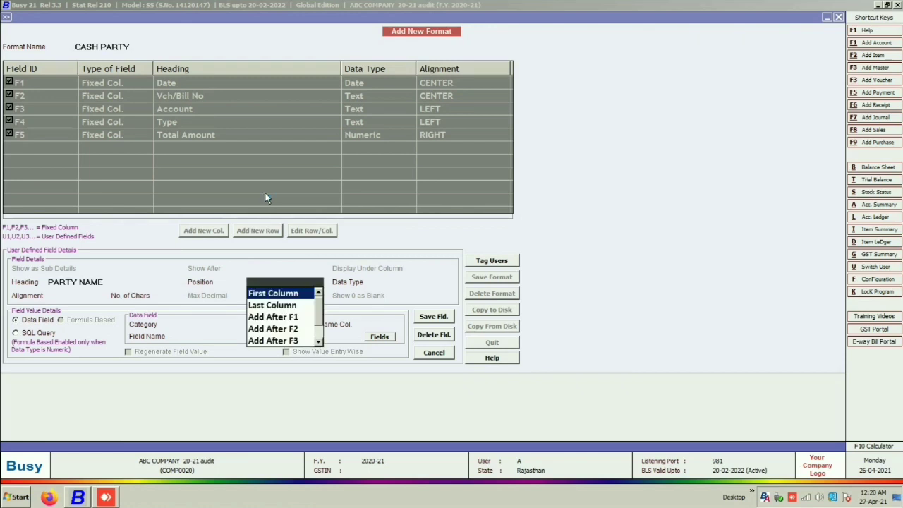
key(Down)
key(Down)
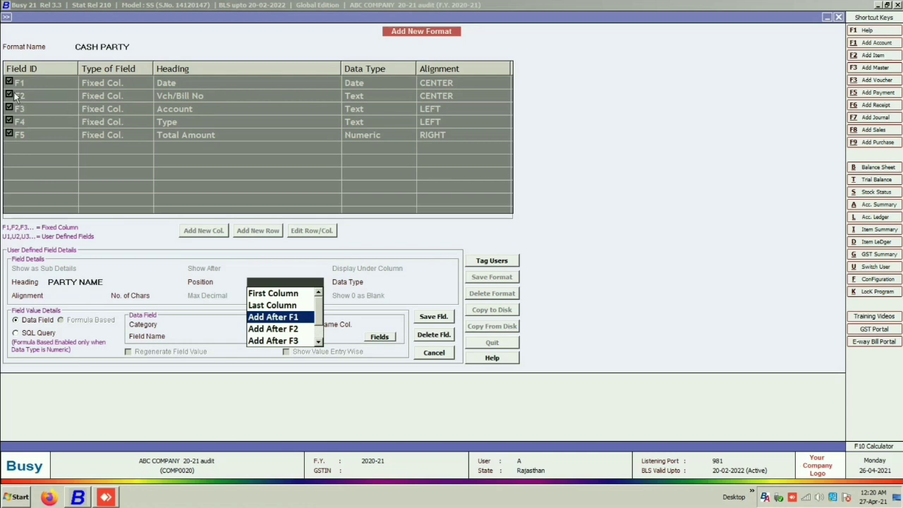
key(Down)
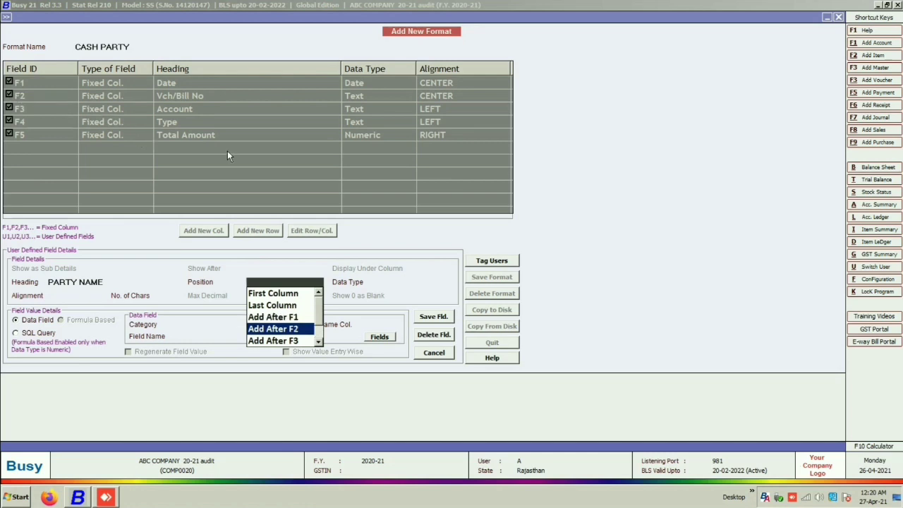
key(Return)
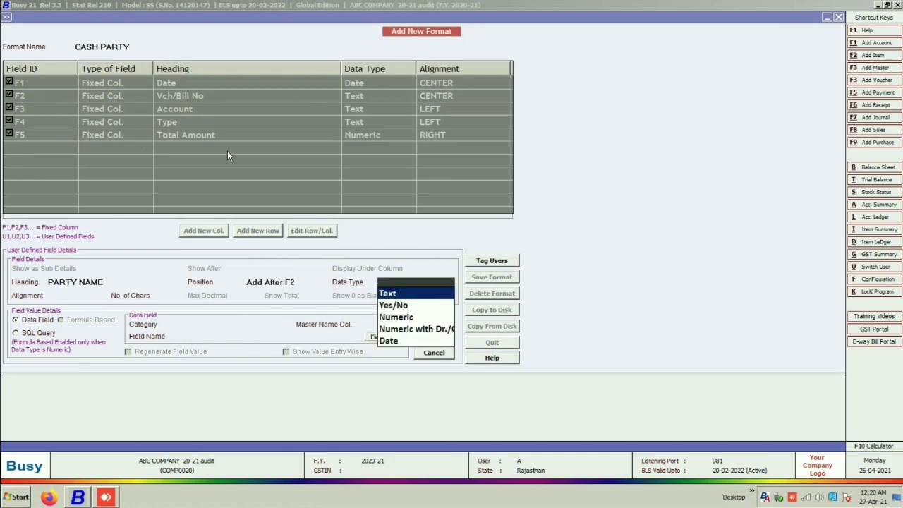
key(Return)
key(Return)
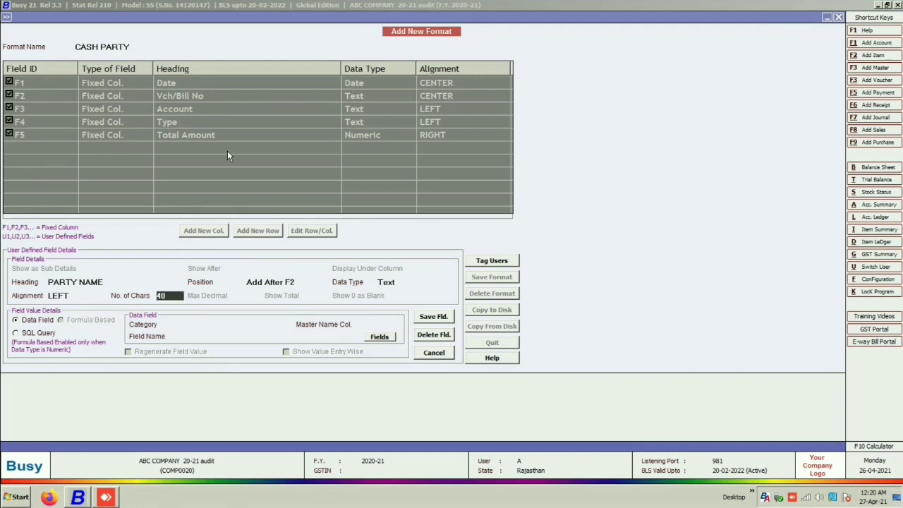
key(Return)
Set the PARTY NAME column's data field category to Inventory Vouchers(Header)
click(217, 324)
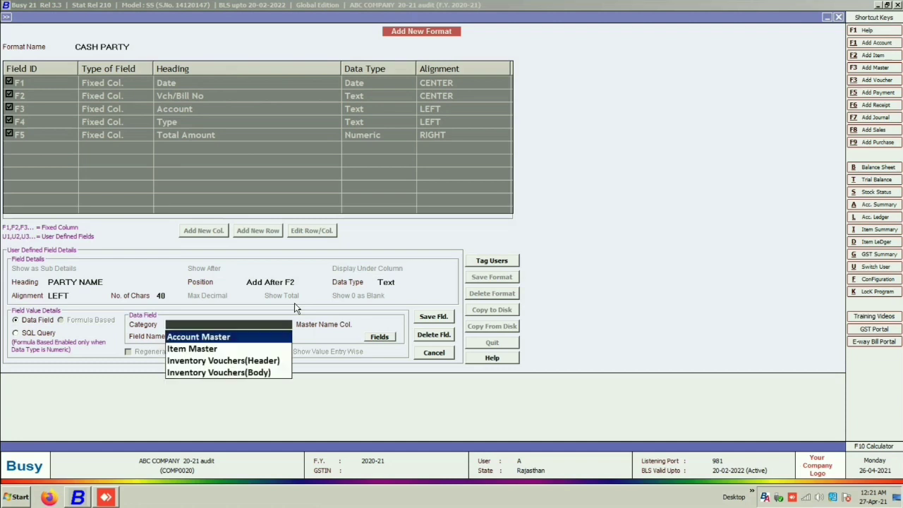
key(Down)
key(Down)
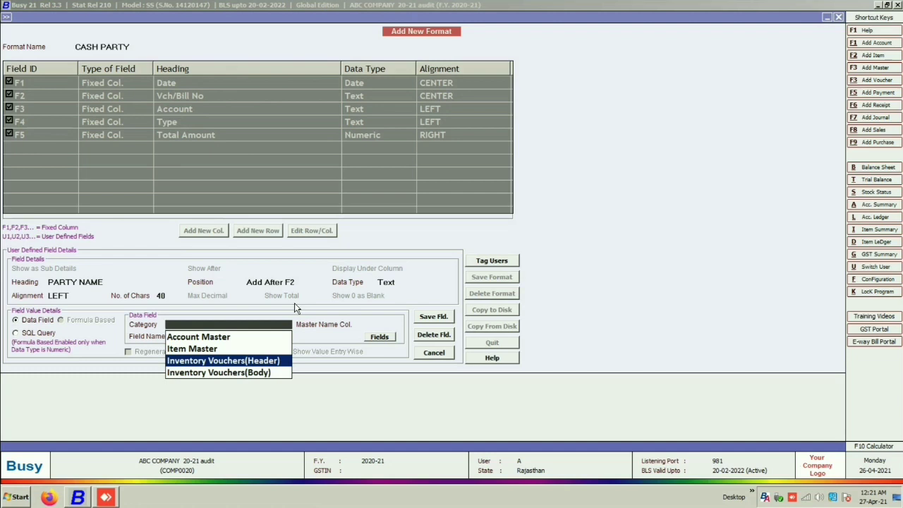
key(Return)
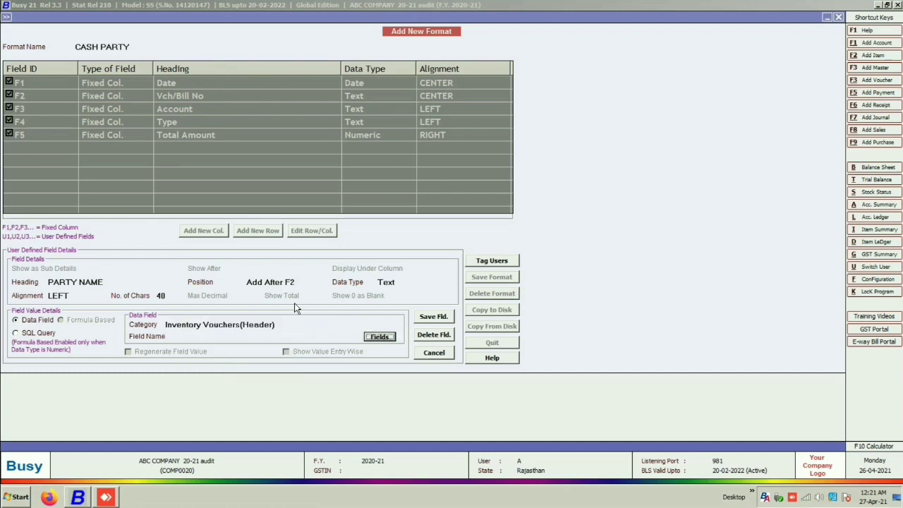
Find BILLED_PARTY_NAME in the alphabetic field list and assign it as the PARTY NAME column's field
click(376, 338)
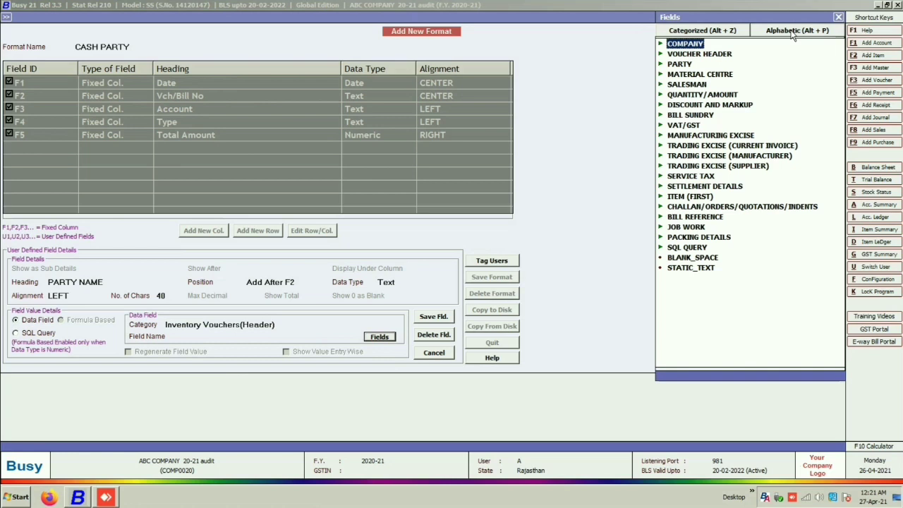
click(791, 31)
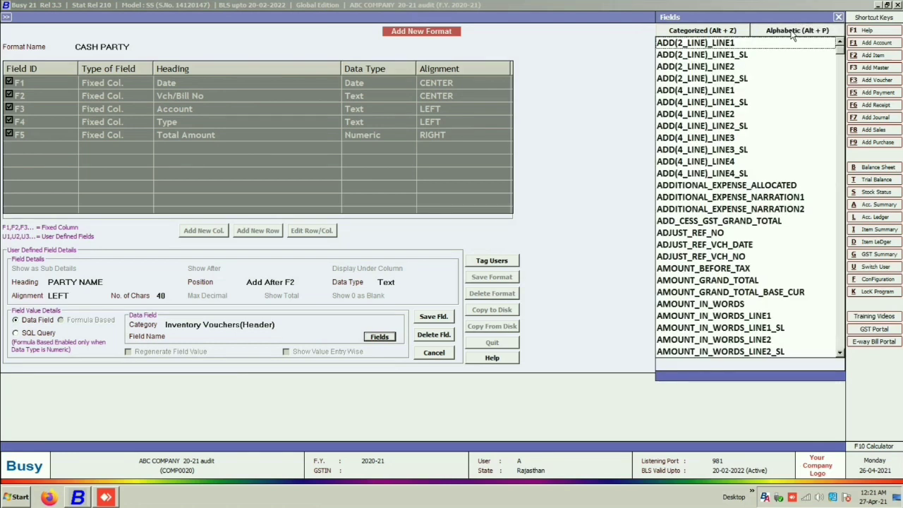
click(712, 163)
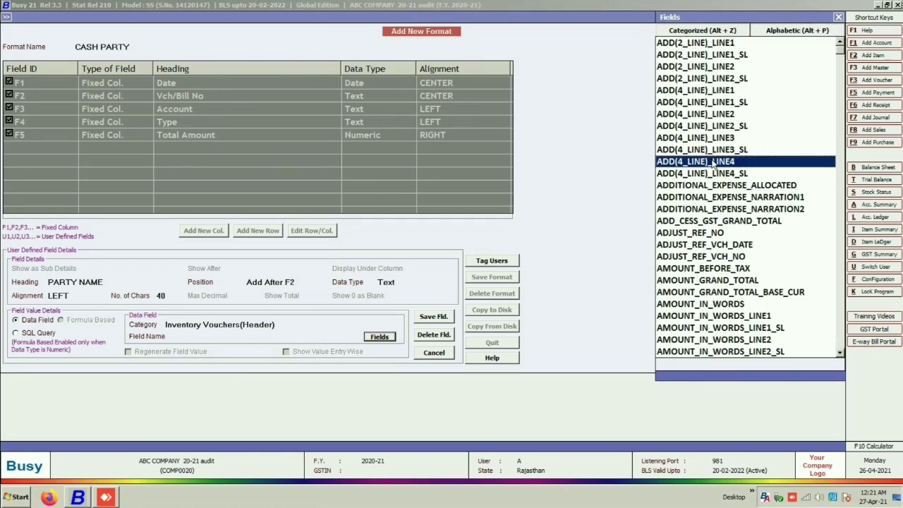
key(b)
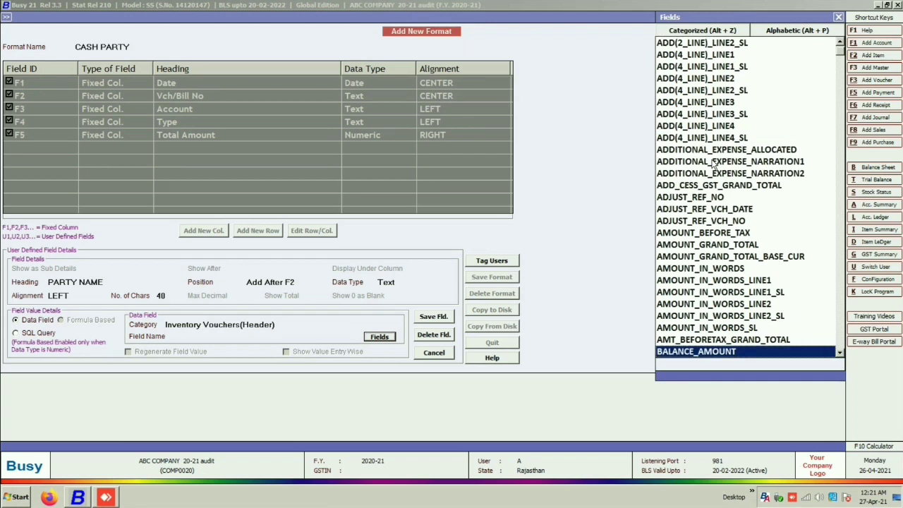
key(Down)
key(Down)
key(Down)
key(Down)
key(Down)
key(Down)
key(Down)
key(Down)
key(Down)
key(Down)
key(Down)
key(Down)
key(Down)
key(Down)
key(Down)
key(Down)
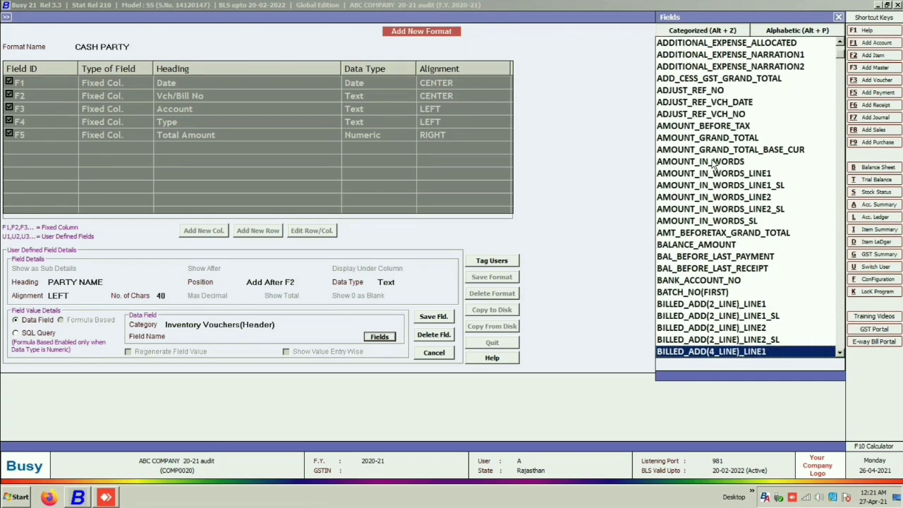
key(Down)
key(Down)
key(Down)
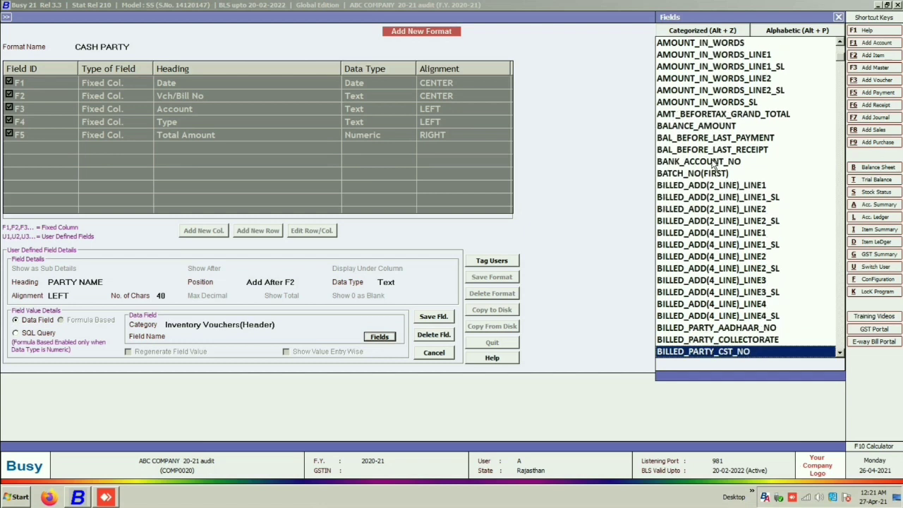
key(Down)
key(Down)
key(Down)
key(Down)
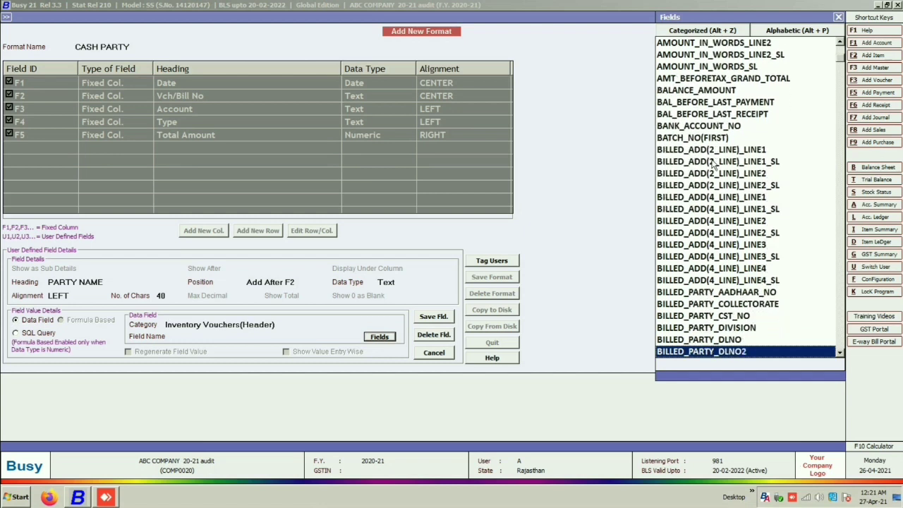
key(Down)
key(Down)
key(Down)
key(Down)
key(Down)
key(Down)
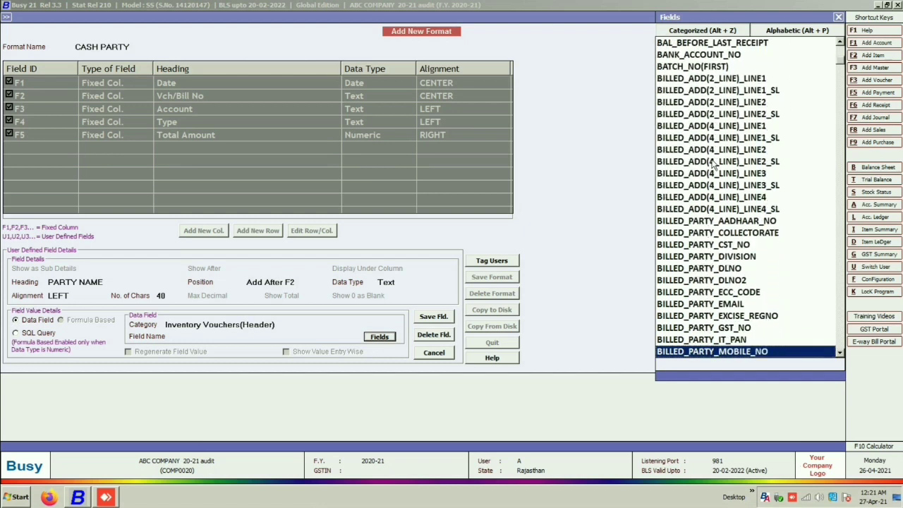
key(Down)
key(Up)
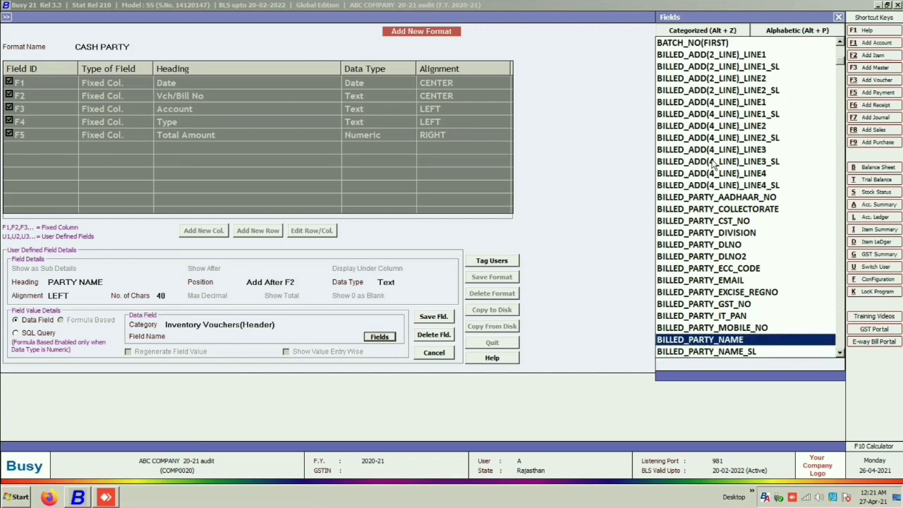
double_click(699, 341)
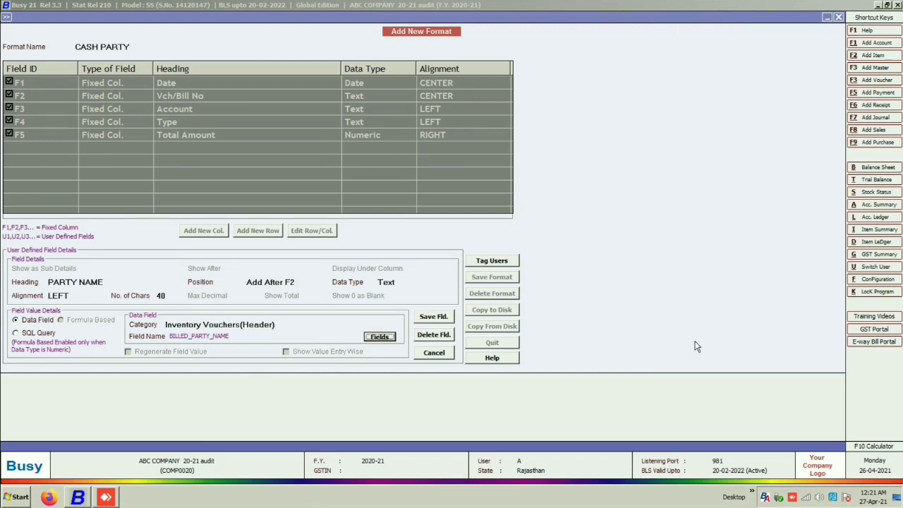
Save the PARTY NAME field and save the CASH PARTY format
click(430, 319)
click(479, 272)
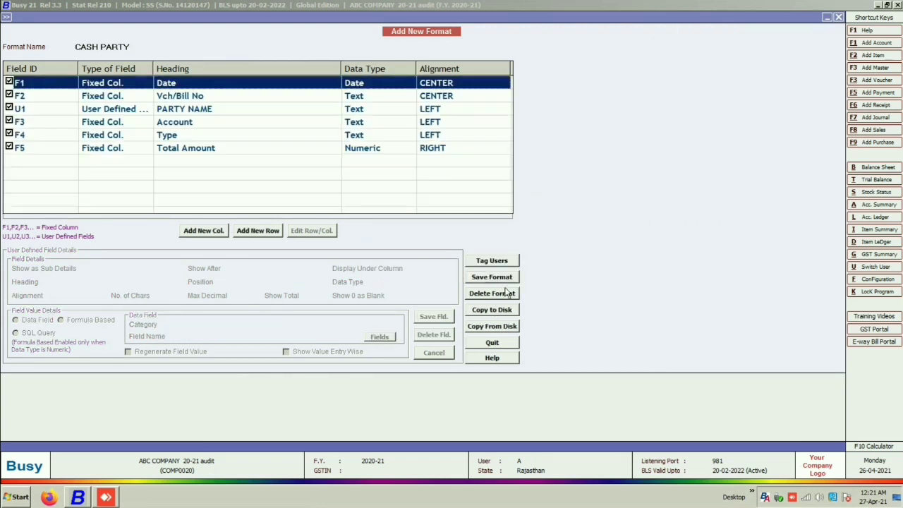
click(484, 278)
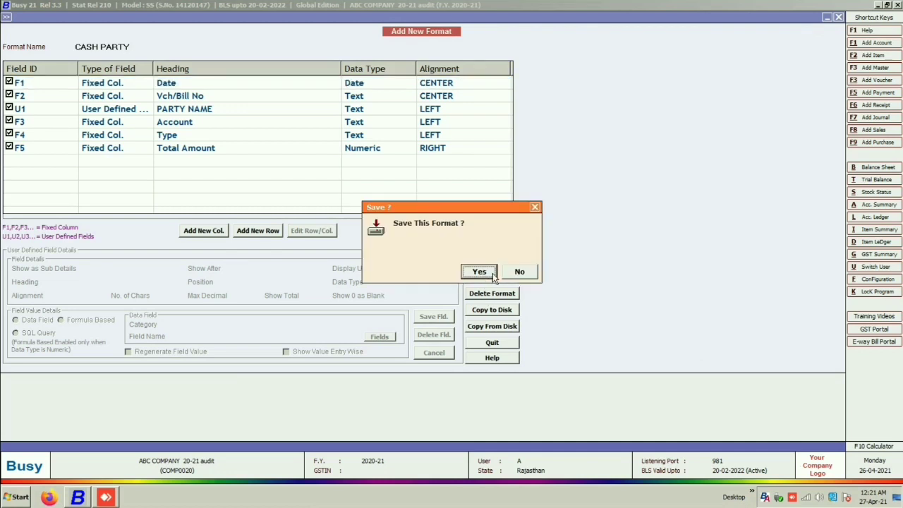
click(480, 274)
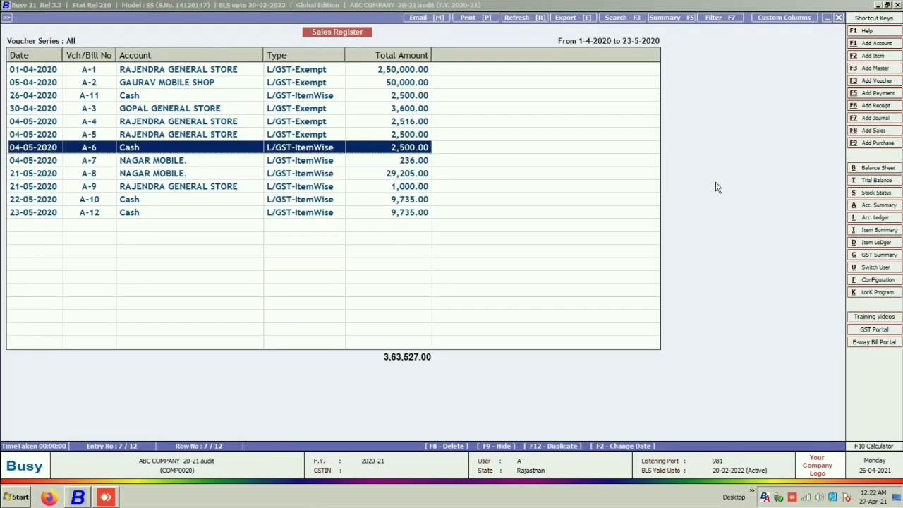
Reopen the sales register options for all parties and choose the CASH PARTY format with all voucher series groups and series
key(Escape)
key(Escape)
key(Escape)
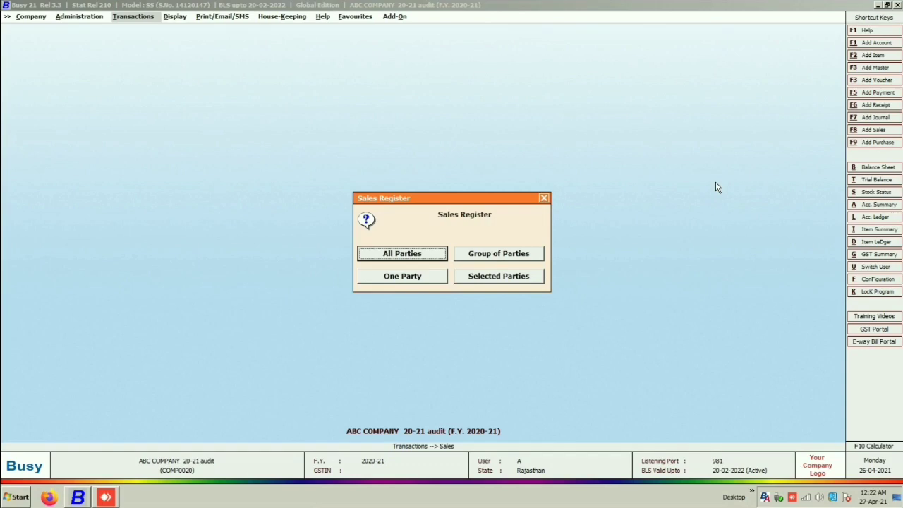
key(Return)
key(Down)
key(Down)
key(Up)
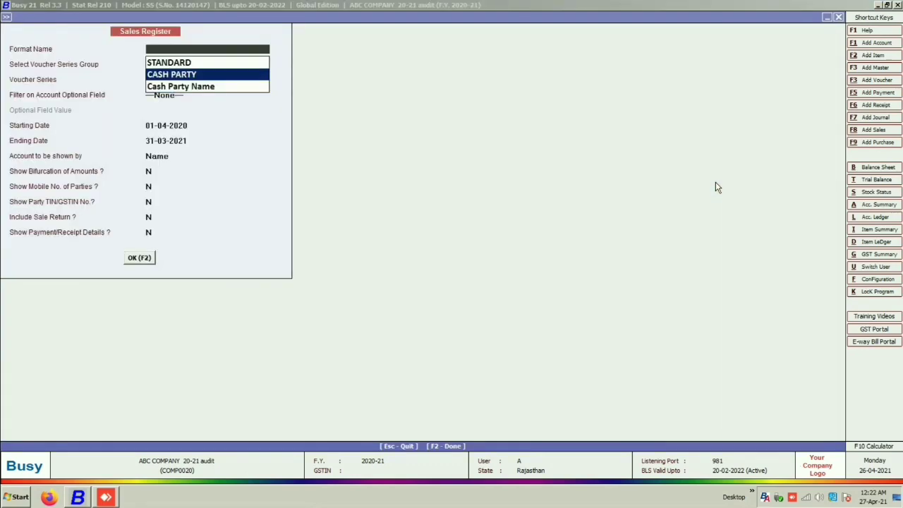
key(Return)
key(Return)
key(Return)
key(Return)
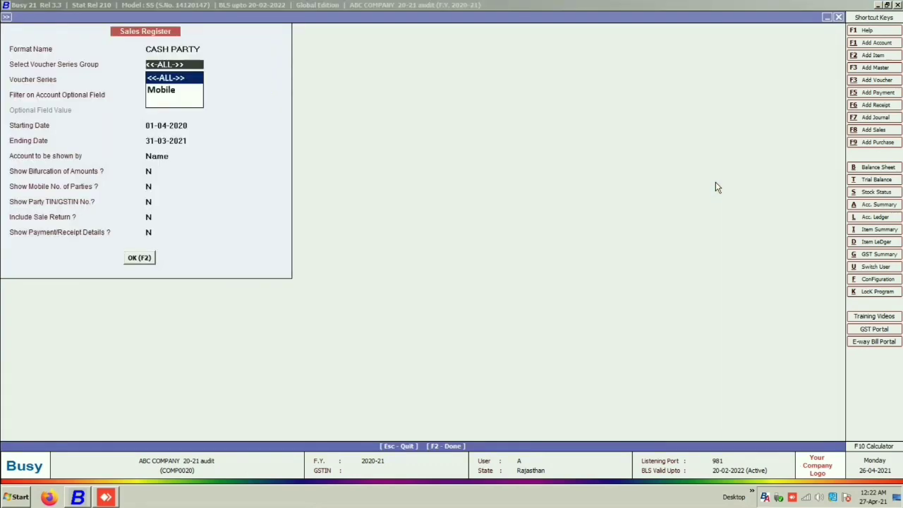
key(Return)
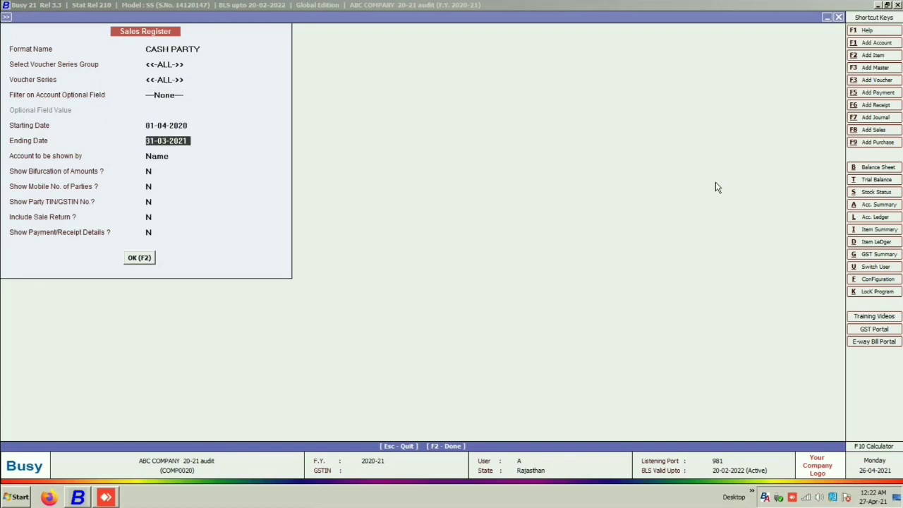
Generate the register with starting date 23-05-2020 and narrow its PARTY NAME and Account columns
key(Up)
text(23-05)
key(Return)
key(Return)
key(Return)
key(Return)
key(Return)
key(Return)
key(Return)
key(Return)
key(Return)
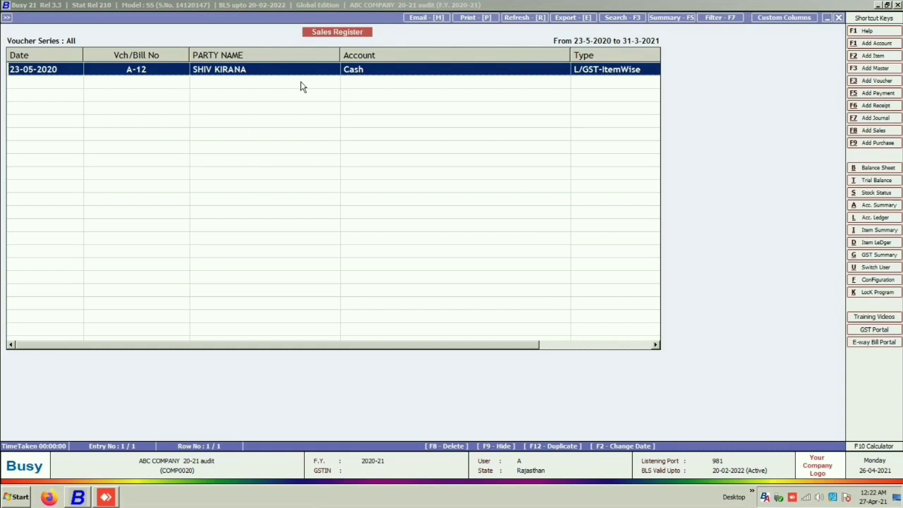
drag(339, 55, 292, 57)
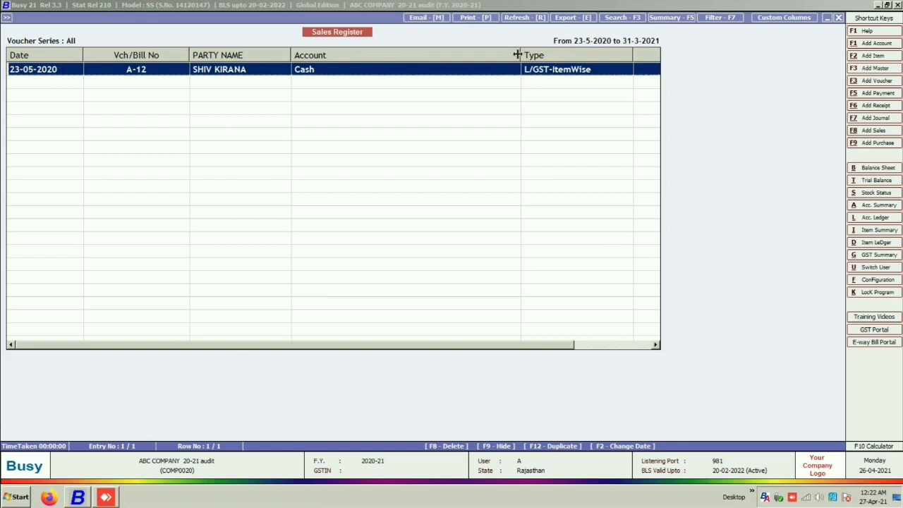
drag(518, 55, 426, 63)
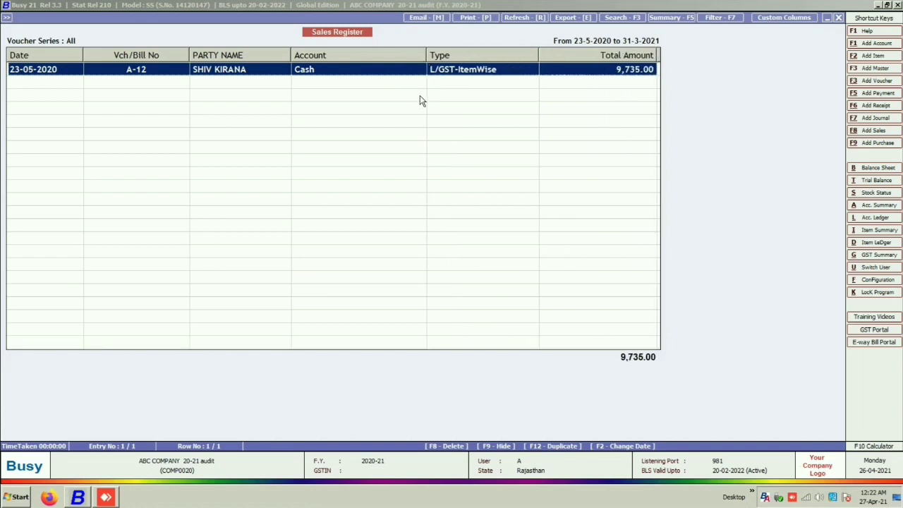
Exclude the Account column (F3) from the CASH PARTY format and save the modified format
click(773, 17)
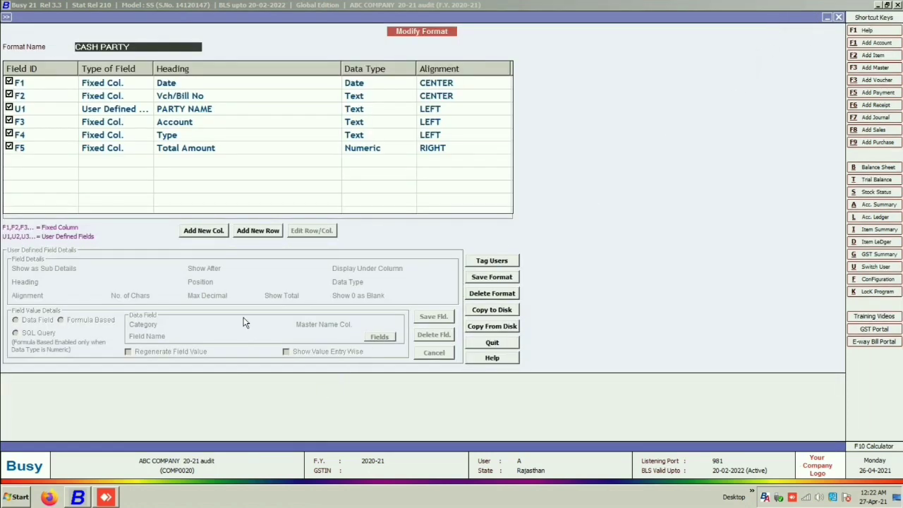
click(8, 121)
click(9, 122)
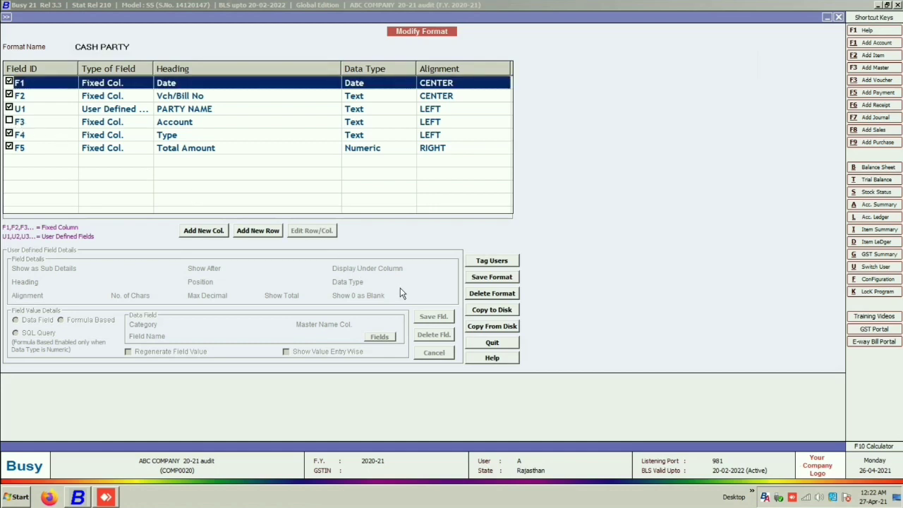
click(493, 278)
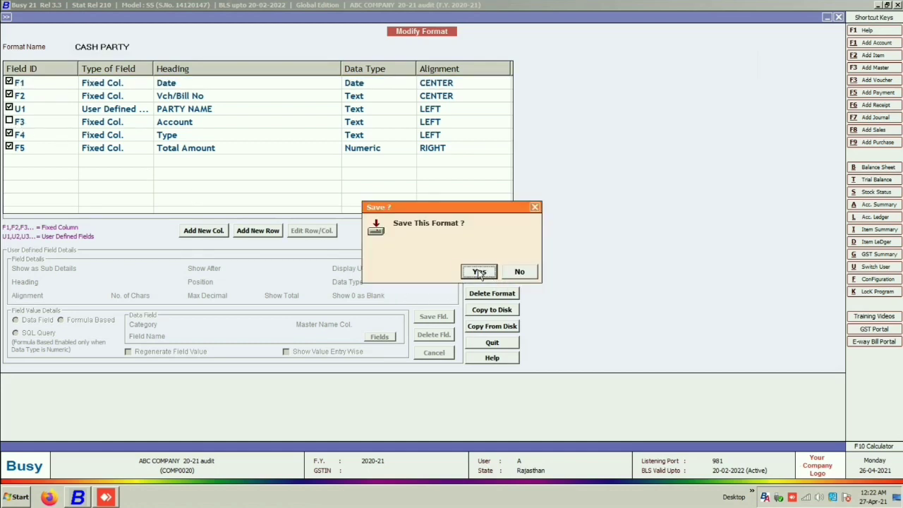
click(479, 272)
Reopen the sales register options and choose the CASH PARTY format with all voucher series groups and series and no account optional field filter
key(Escape)
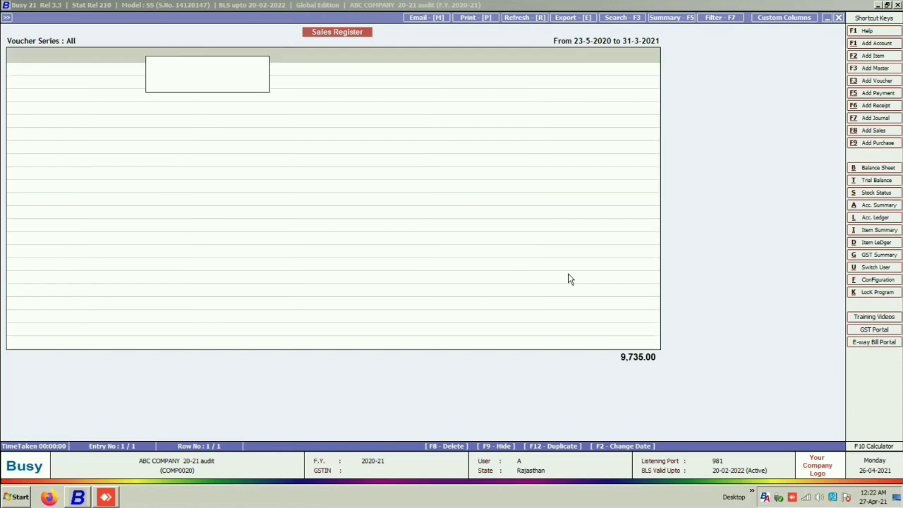
key(Escape)
key(Return)
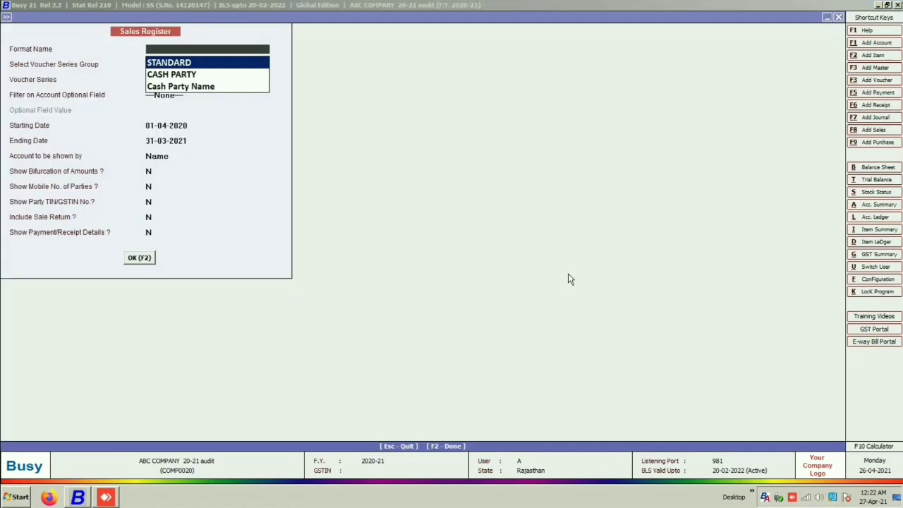
key(Down)
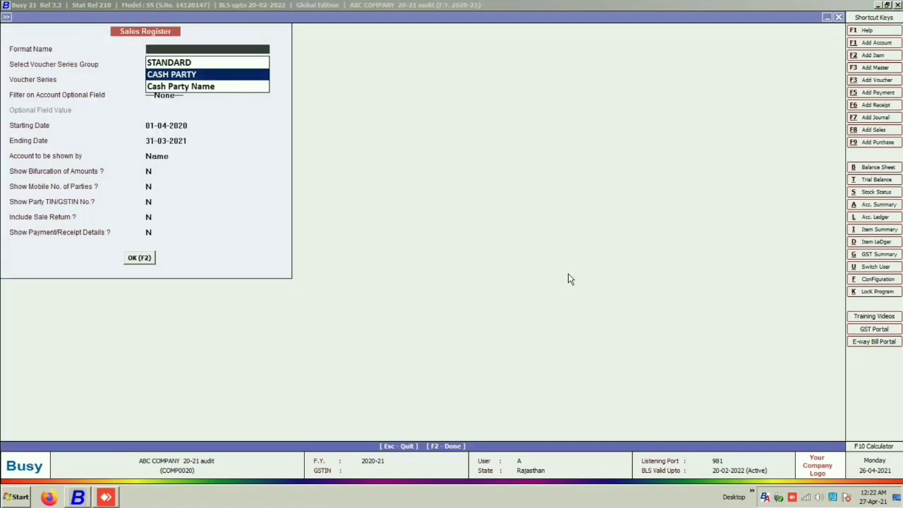
key(Return)
key(Return)
key(Return)
key(Return)
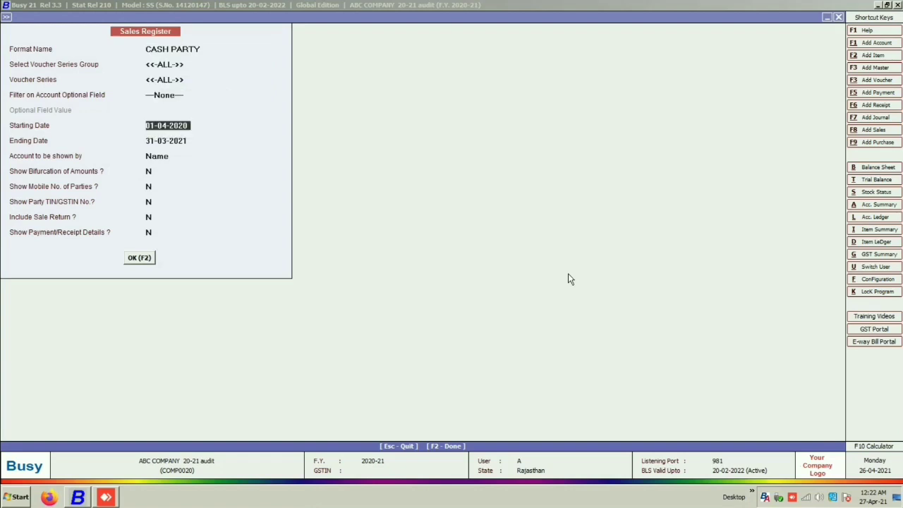
Generate the sales register with starting date 23-05-2020 and narrow its PARTY NAME column
text(23.05)
key(Return)
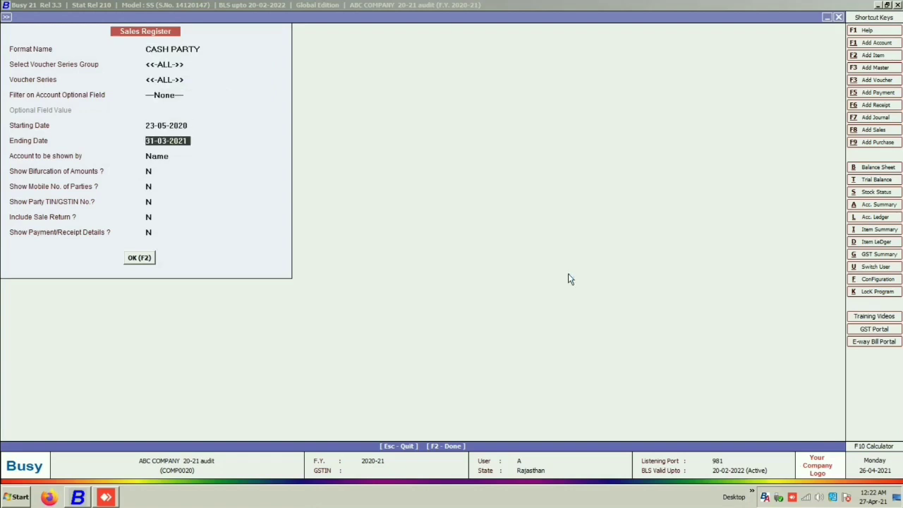
key(F2)
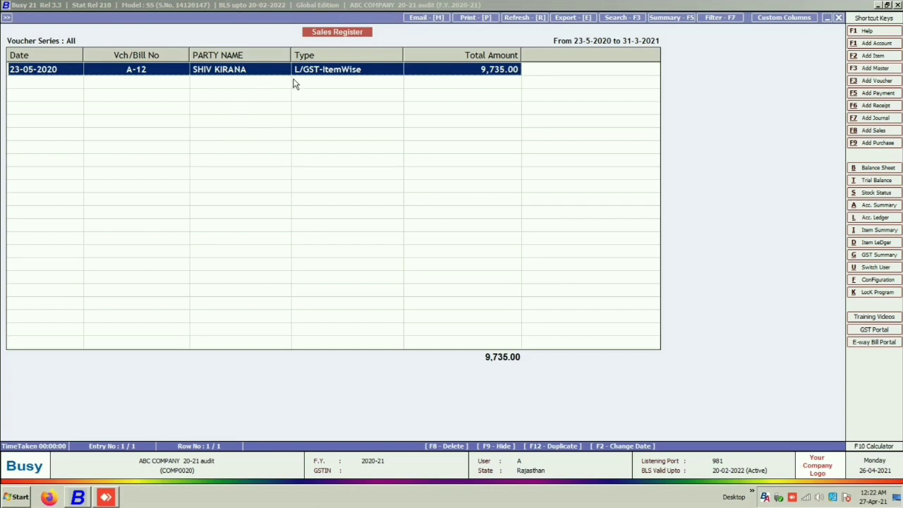
drag(290, 51, 279, 51)
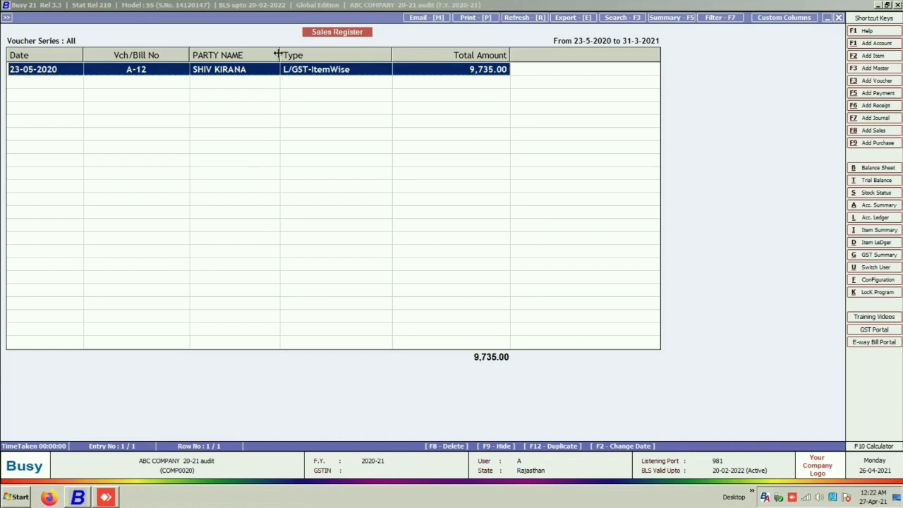
drag(278, 54, 275, 54)
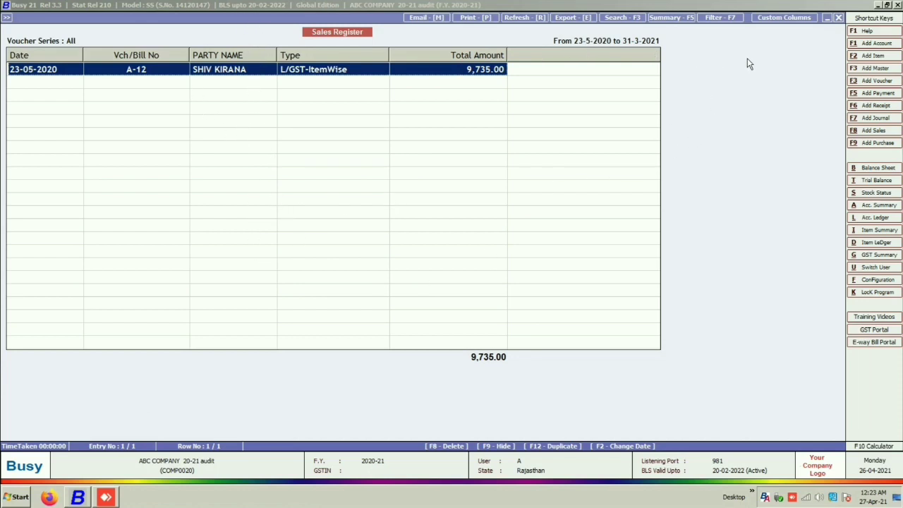
Add a new column headed AREA to the CASH PARTY format, positioned after U1
click(772, 20)
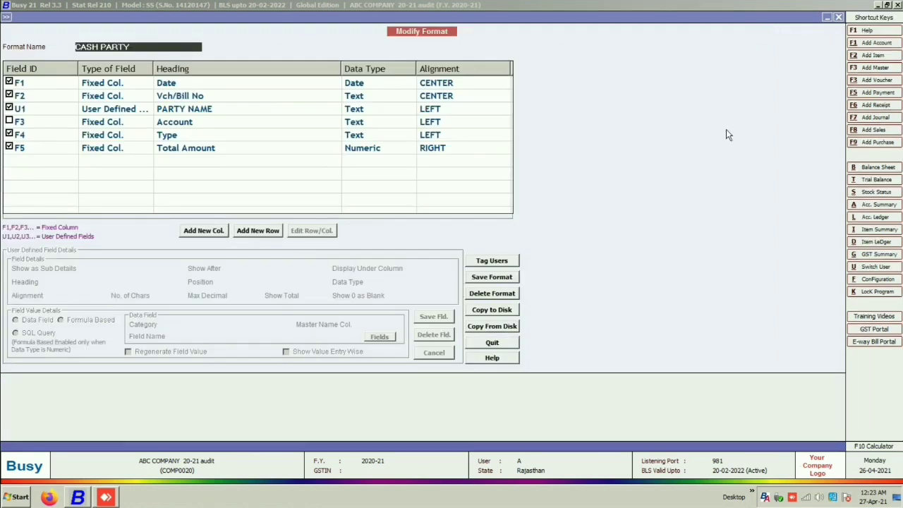
click(204, 231)
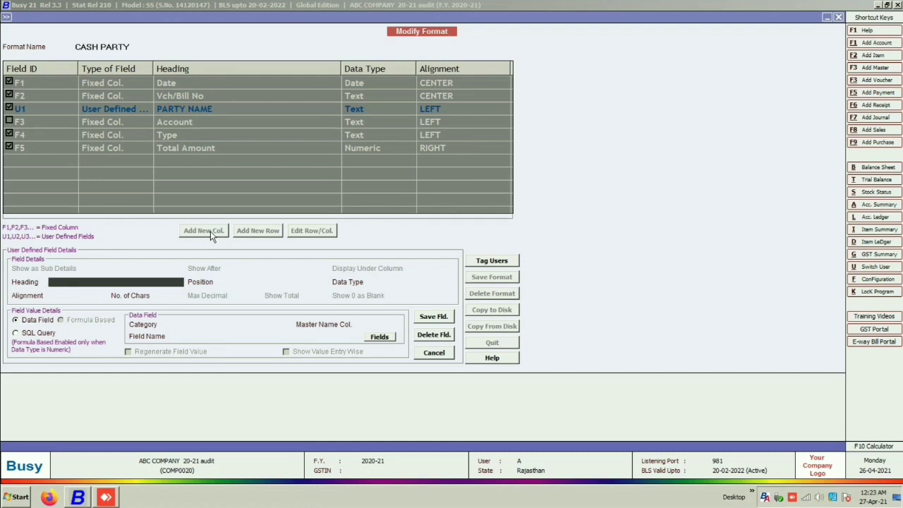
text(AREA)
key(Return)
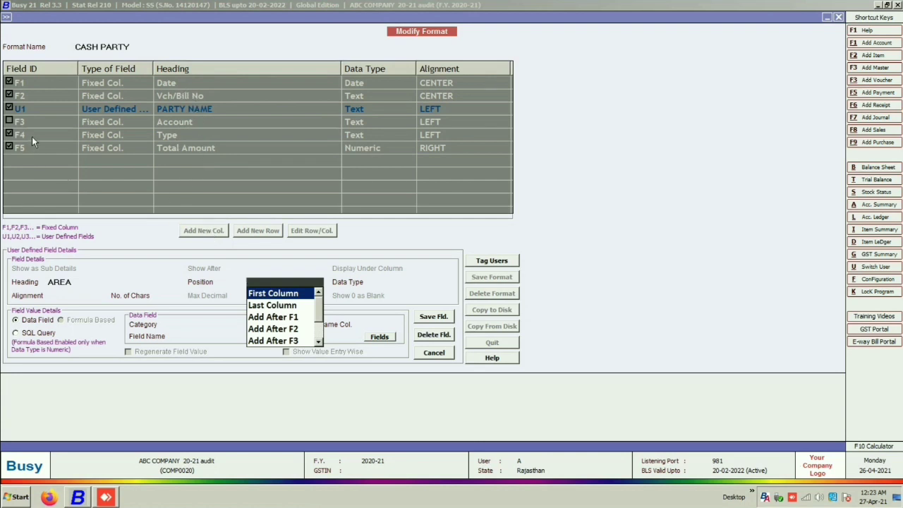
click(319, 343)
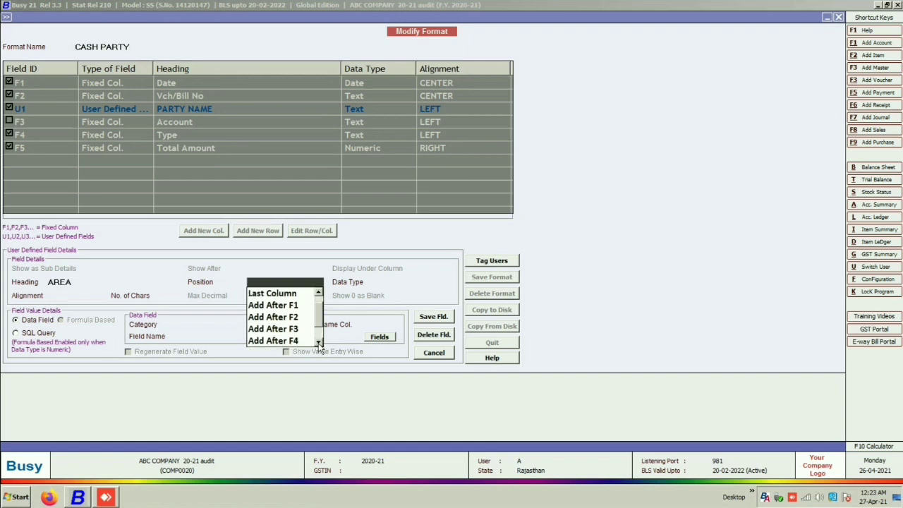
click(318, 342)
click(318, 342)
click(278, 340)
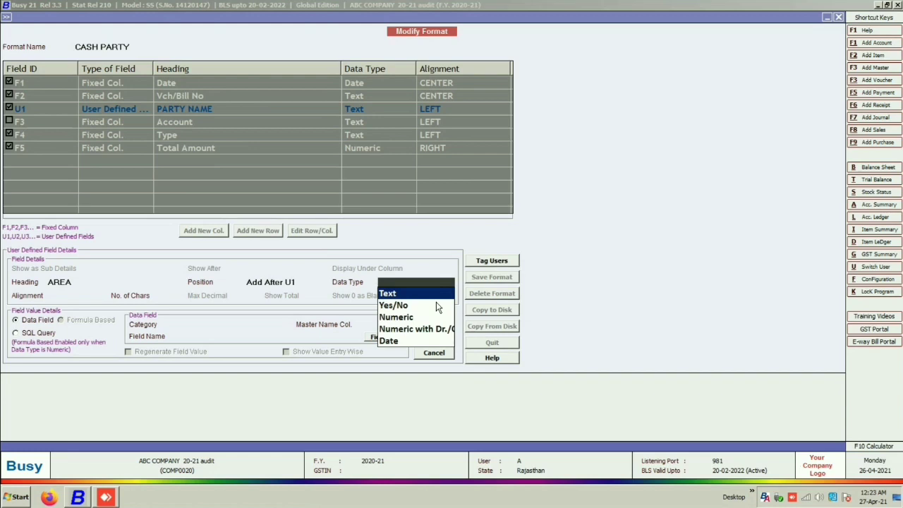
Set the AREA column to Text data, LEFT alignment and 40 characters, with the Inventory Vouchers(Header) category
key(Return)
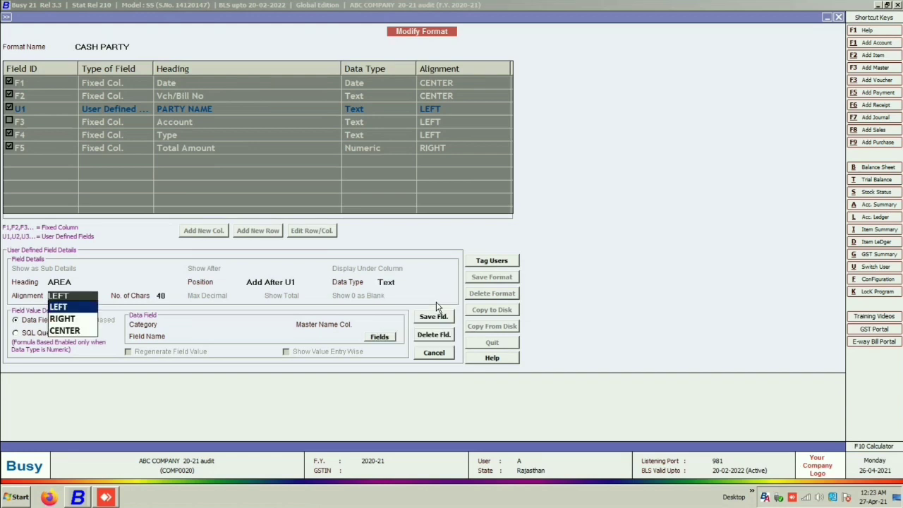
key(Return)
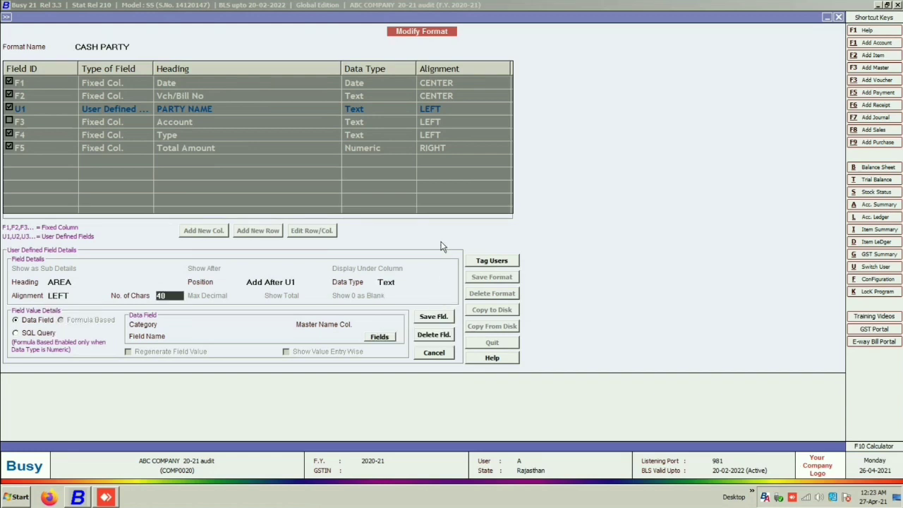
key(Return)
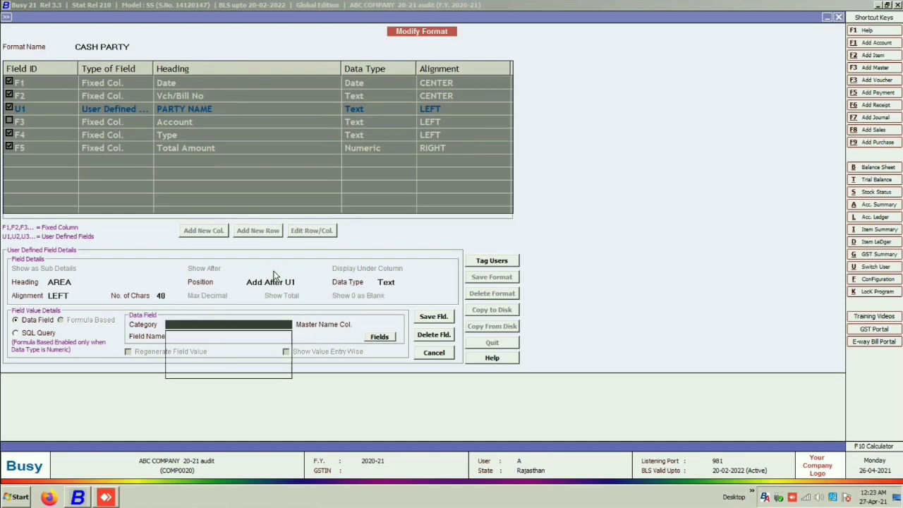
key(Down)
key(Down)
key(Down)
key(Up)
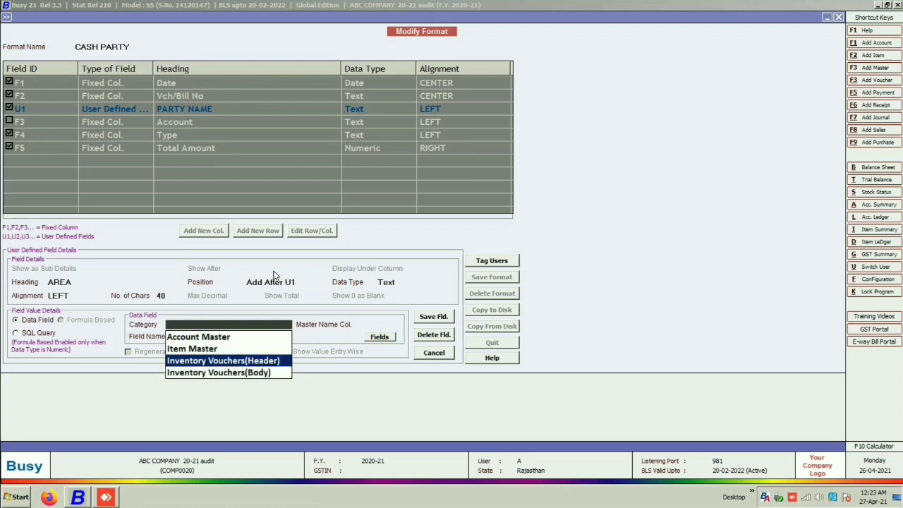
key(Return)
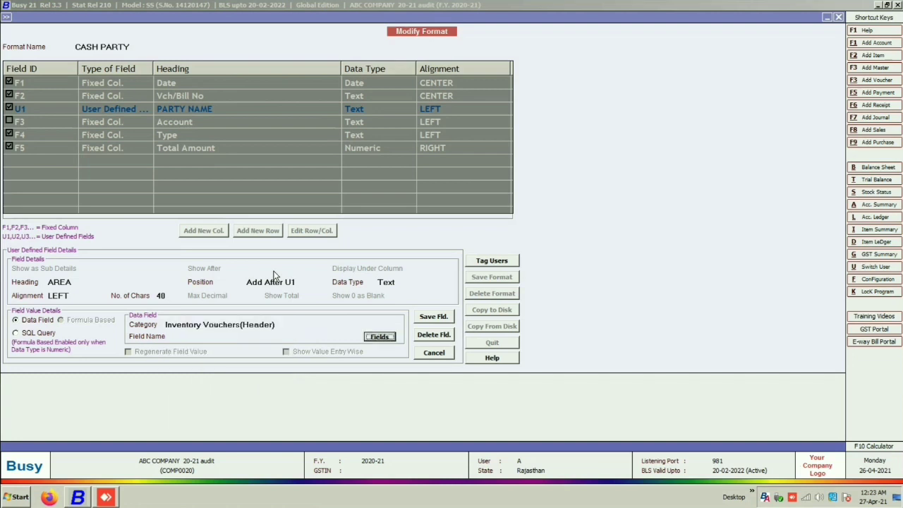
Assign BILLED_ADD(2_LINE)_LINE1 from the alphabetic field list as the AREA column's data field
click(379, 338)
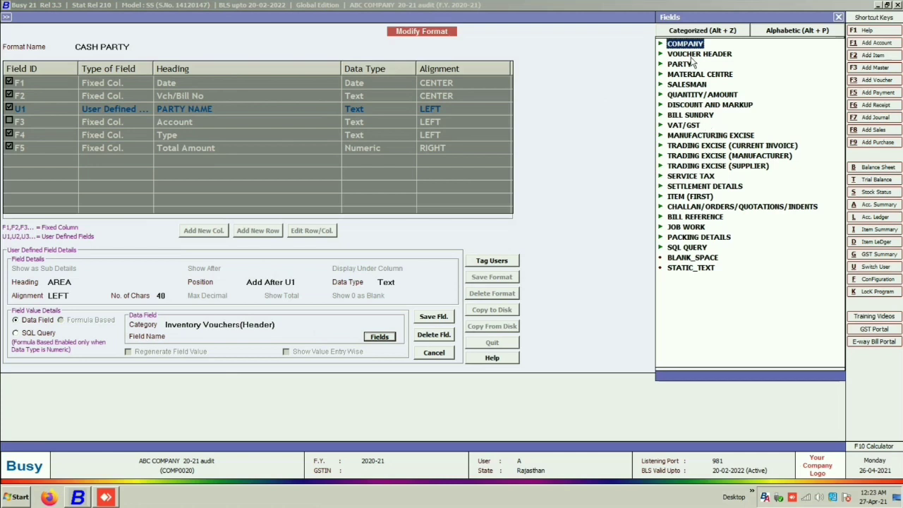
click(786, 33)
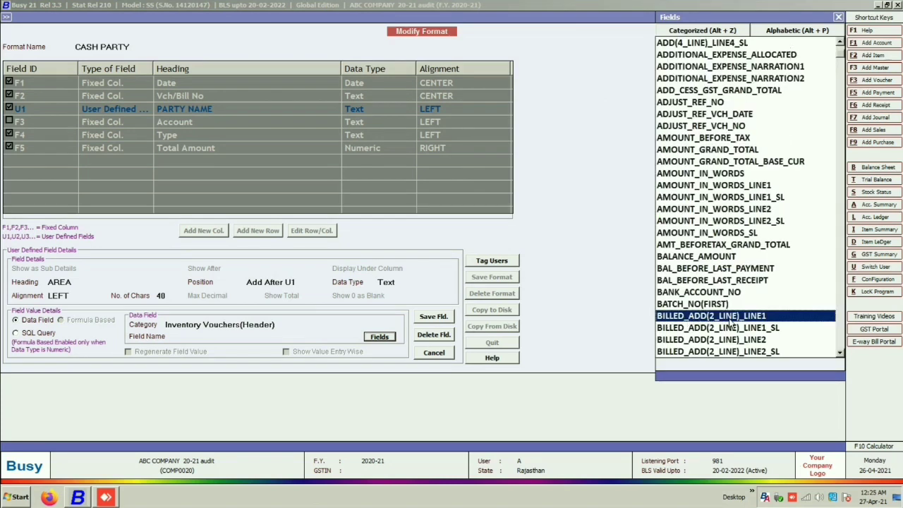
double_click(782, 316)
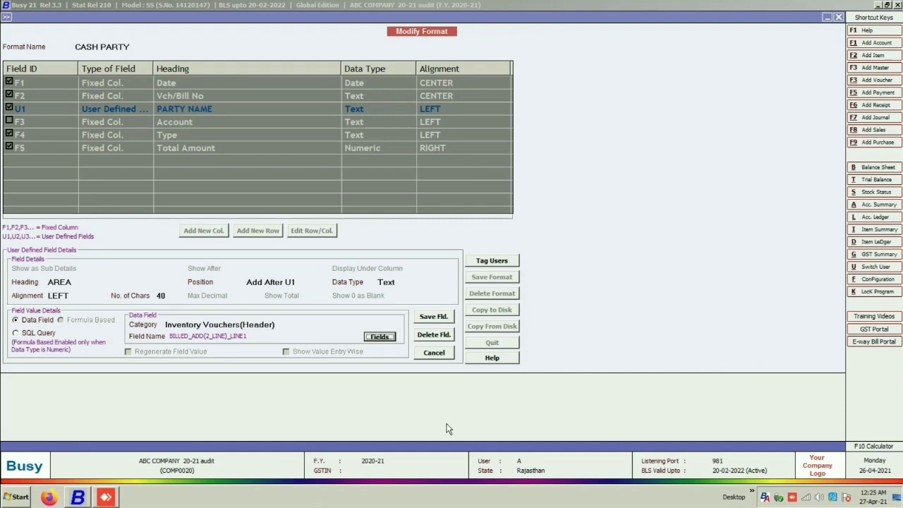
Save the AREA column details and save the modified CASH PARTY format
click(443, 317)
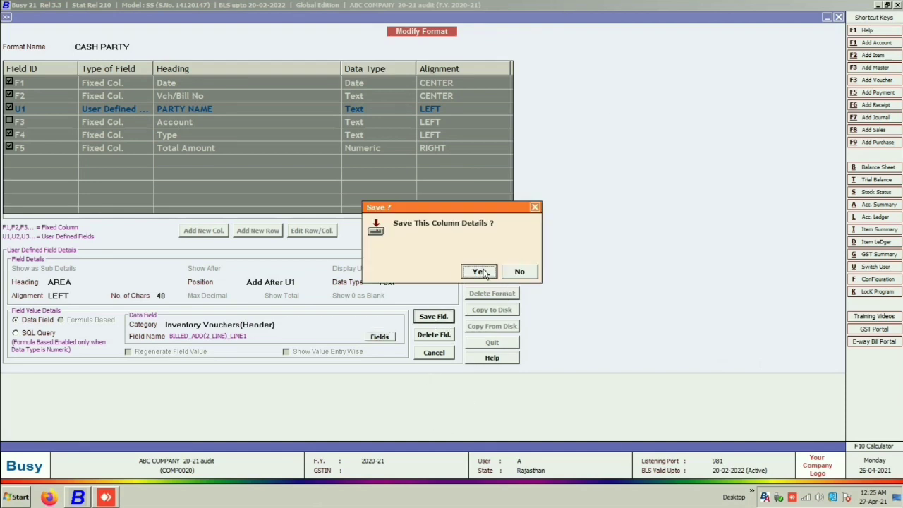
click(485, 274)
click(496, 278)
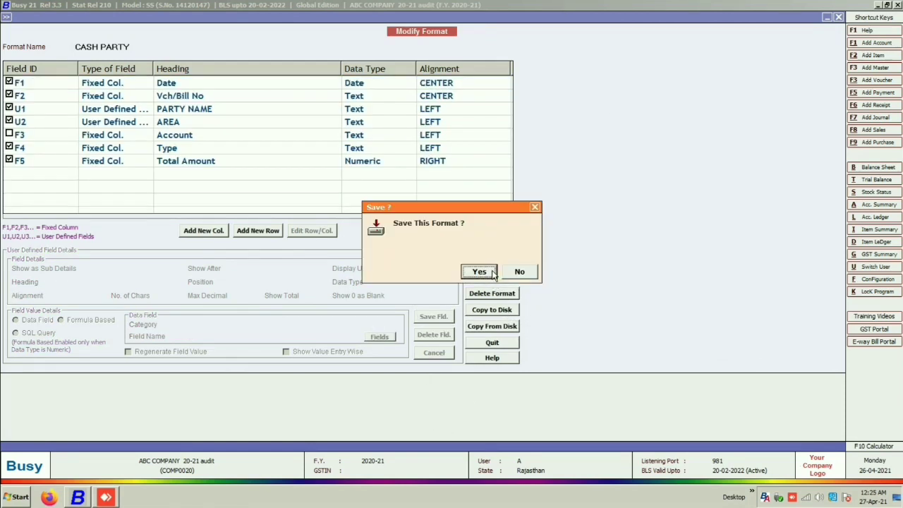
click(493, 274)
click(518, 268)
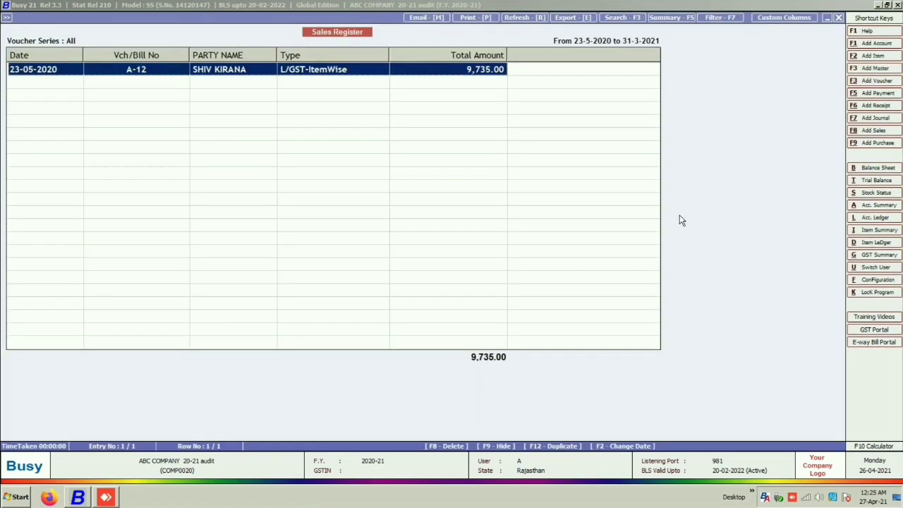
Leave the outdated register and choose the CASH PARTY format again in the sales register options, keeping all voucher series
key(Escape)
key(Escape)
key(Escape)
key(Escape)
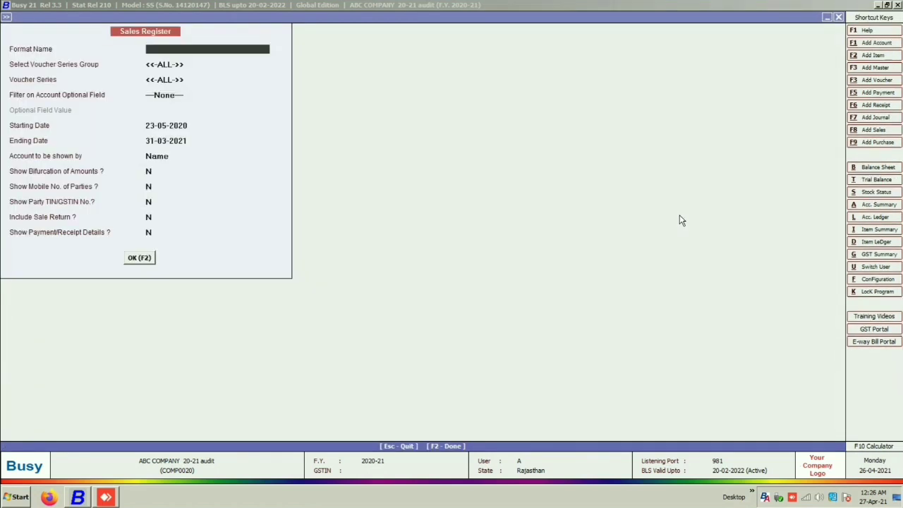
key(Down)
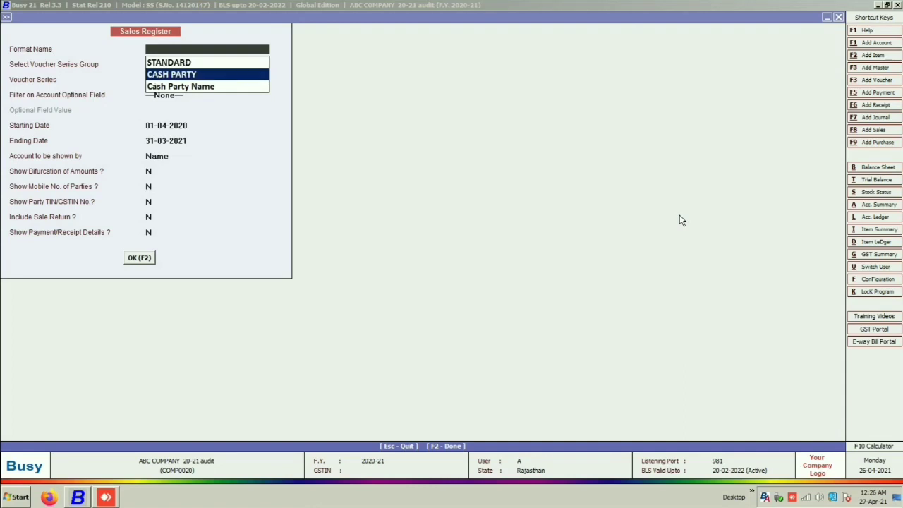
key(Return)
key(Return)
key(Return)
key(Return)
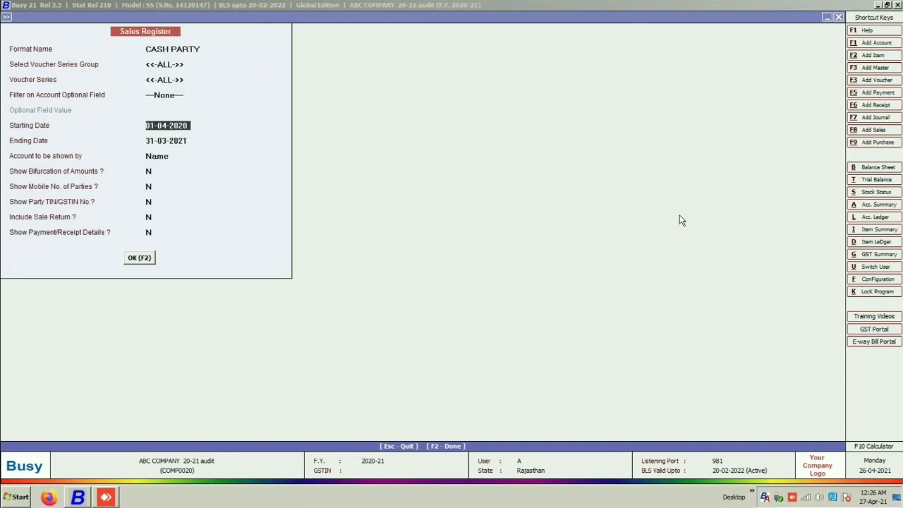
Set the starting date to 23-05-2020, accept the remaining default options and generate the sales register
text(23-05-2020)
key(Return)
key(Return)
key(Return)
key(Return)
key(Return)
key(Return)
key(Return)
key(Return)
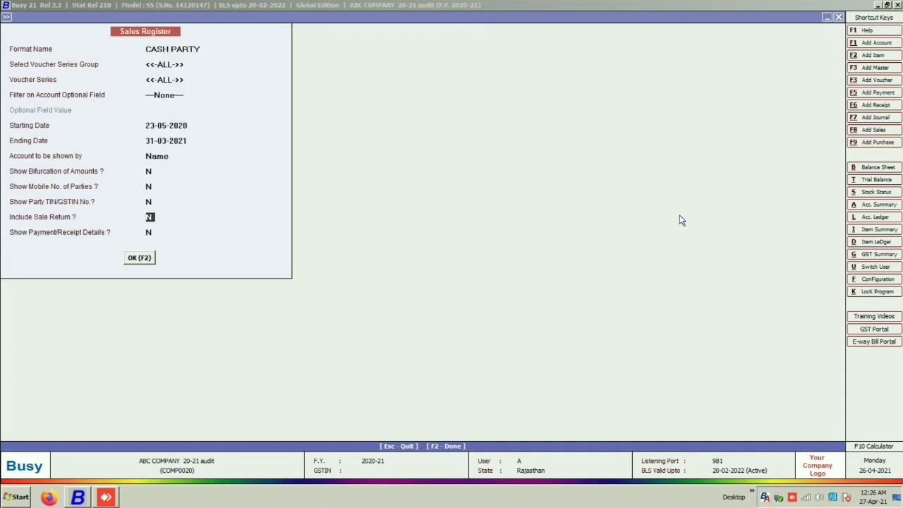
key(Return)
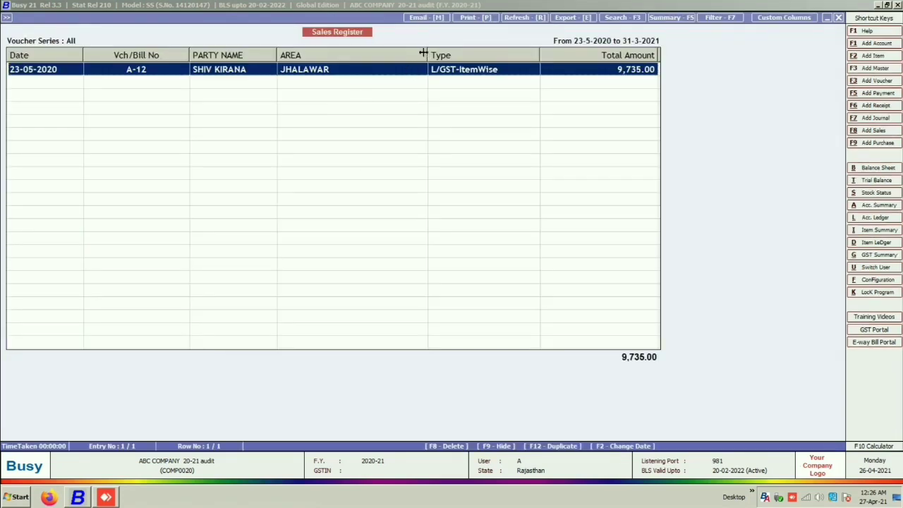
Widen the register's Date column and narrow its AREA, Vch/Bill No and Type columns
drag(423, 53, 388, 54)
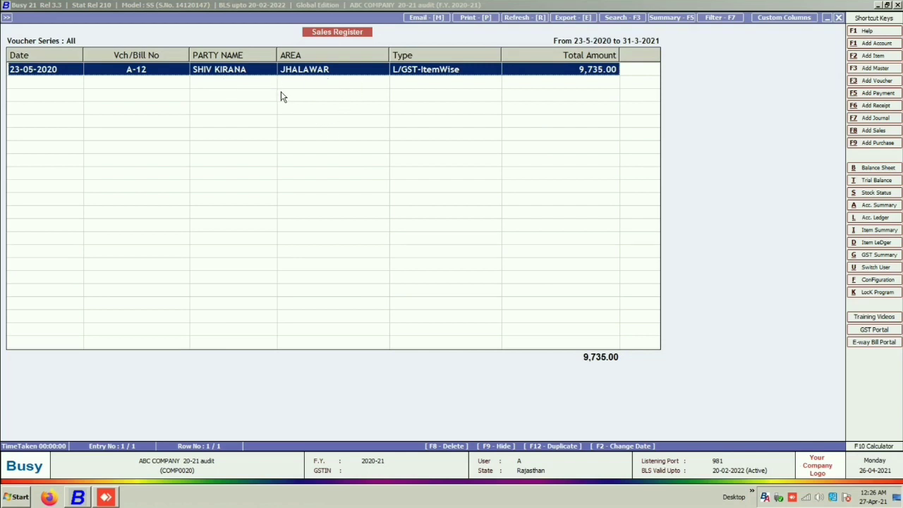
drag(83, 56, 90, 56)
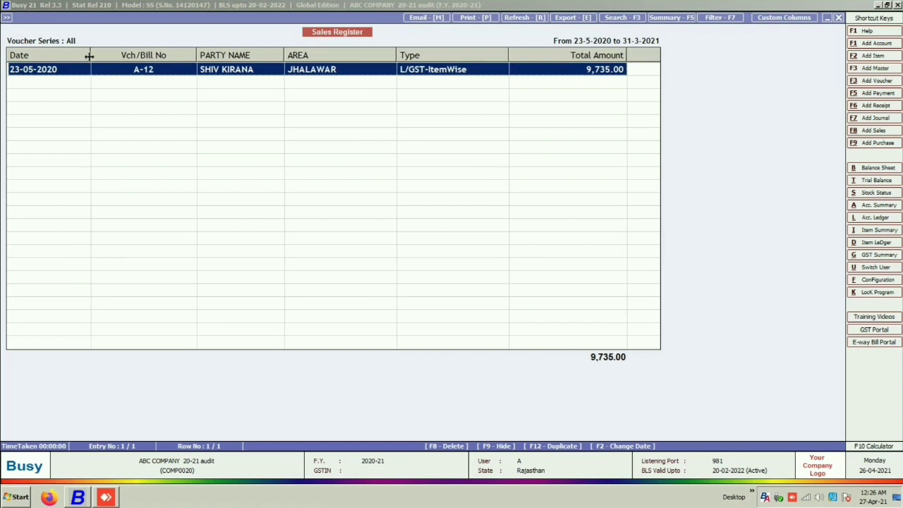
drag(195, 54, 176, 54)
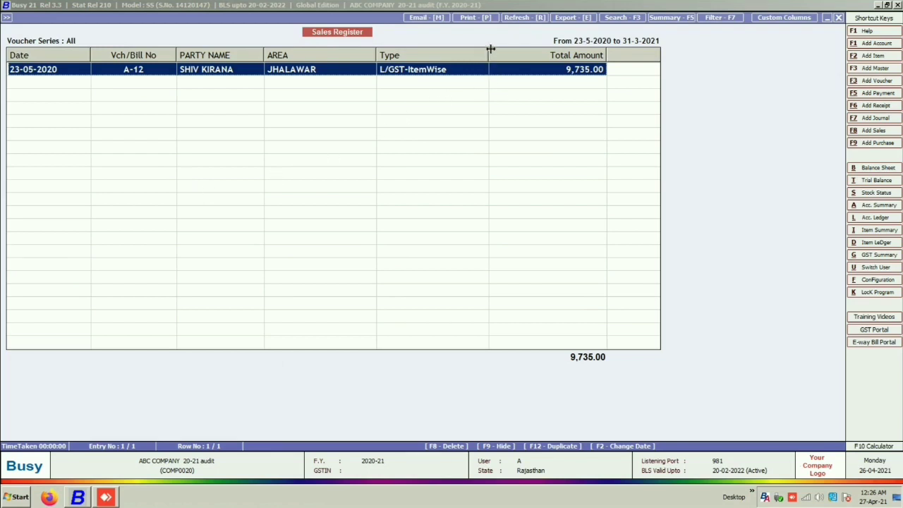
drag(491, 49, 467, 51)
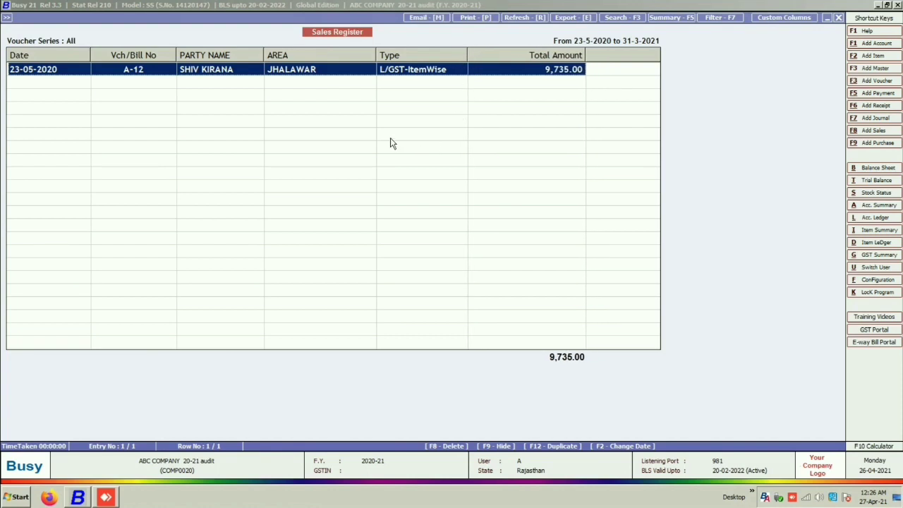
drag(376, 51, 342, 70)
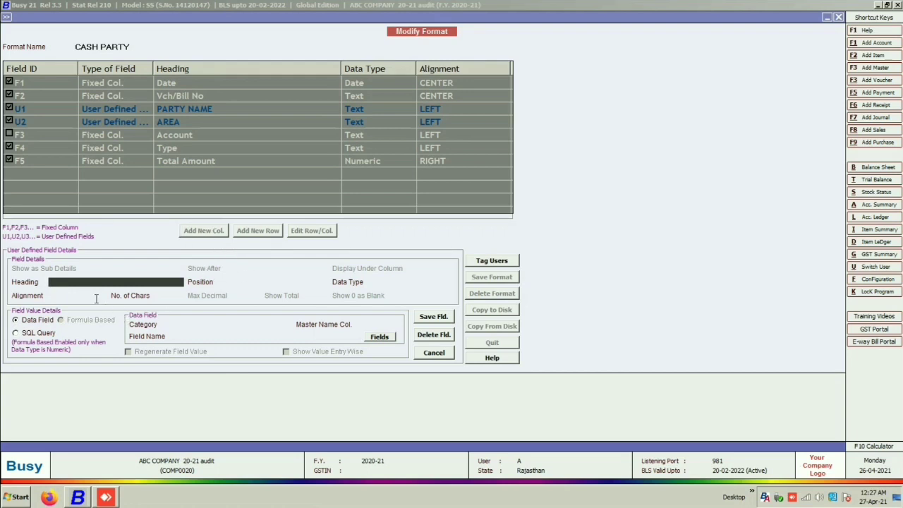
Define the new column with heading TEARM, position Add After F2, data type Text and LEFT alignment
text(TEARM)
key(Return)
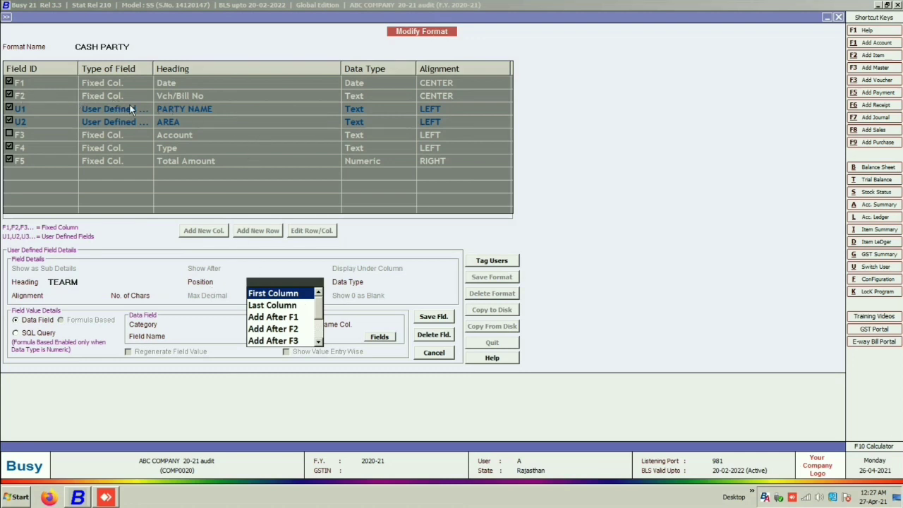
key(Down)
key(Down)
key(Down)
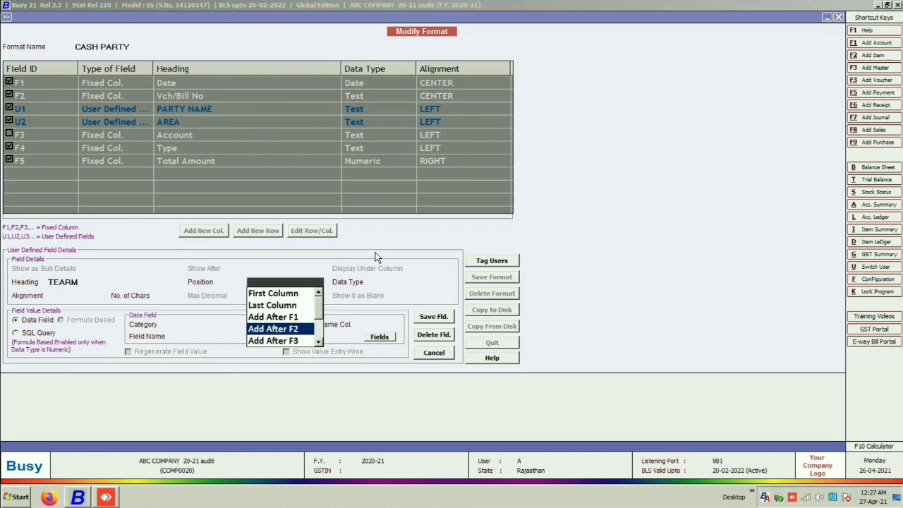
key(Return)
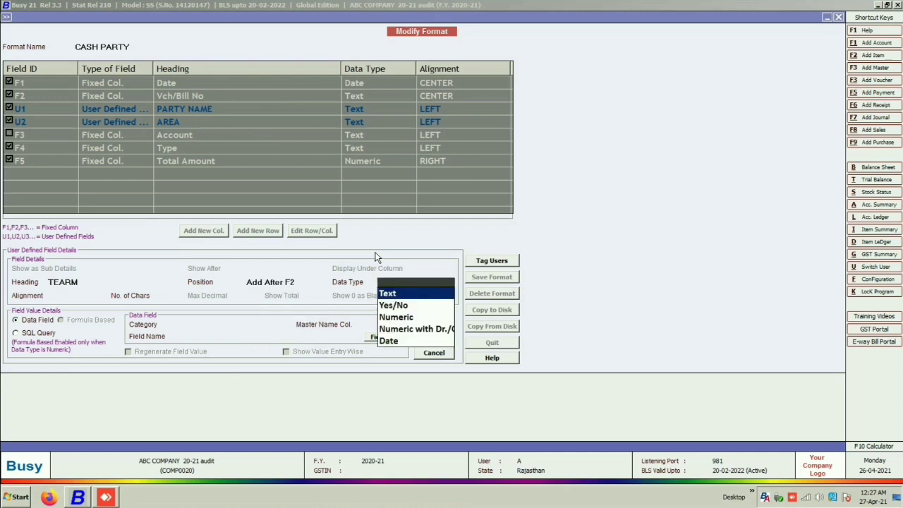
key(Return)
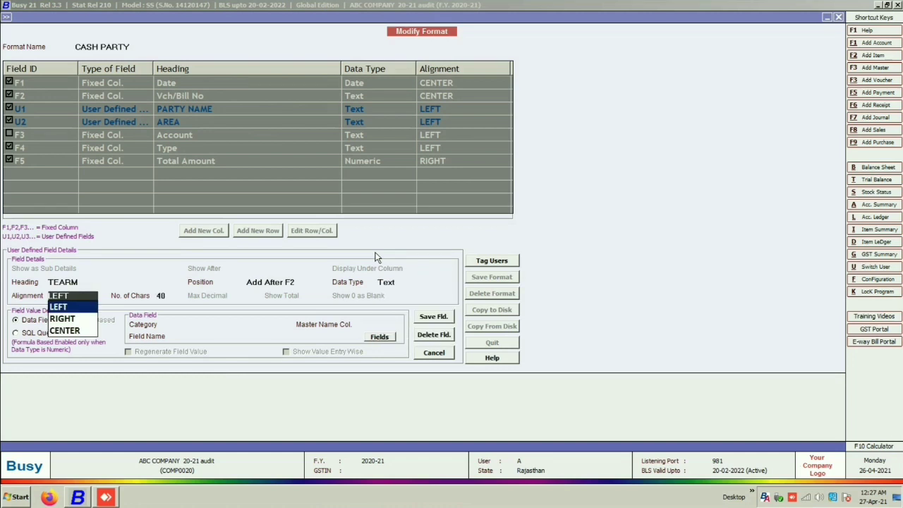
key(Return)
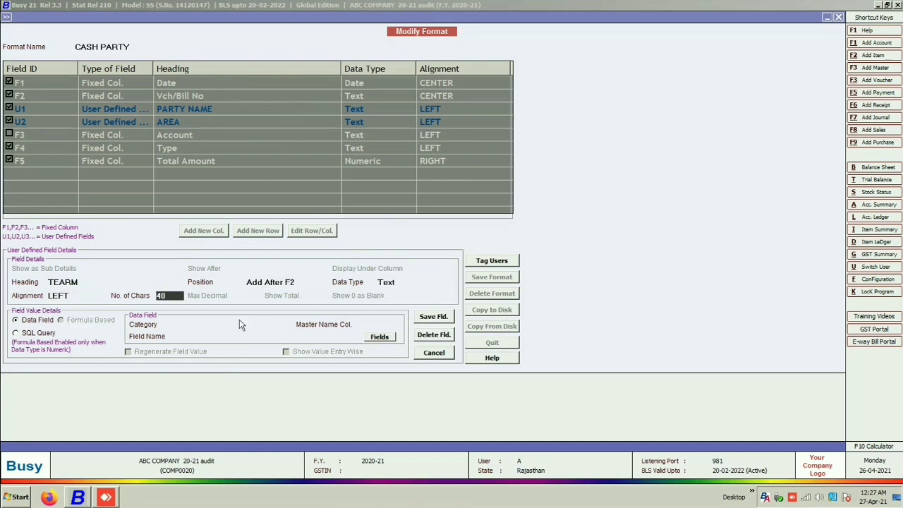
Set the TEARM column's data field category to Inventory Vouchers(Header), keeping 40 characters
click(199, 323)
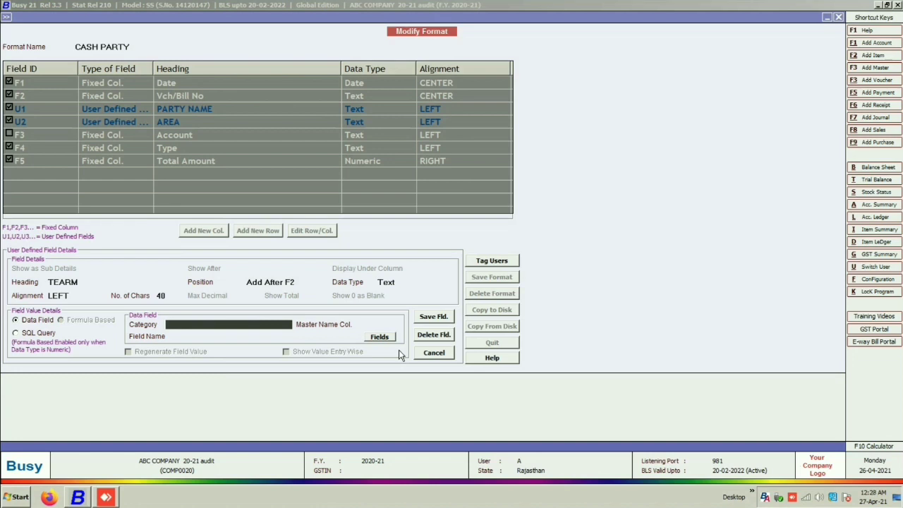
key(space)
key(Down)
key(Down)
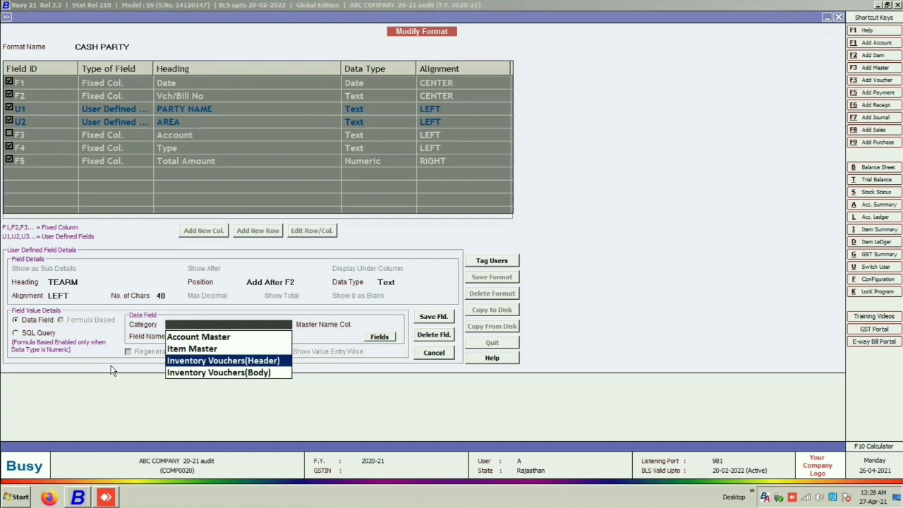
click(230, 361)
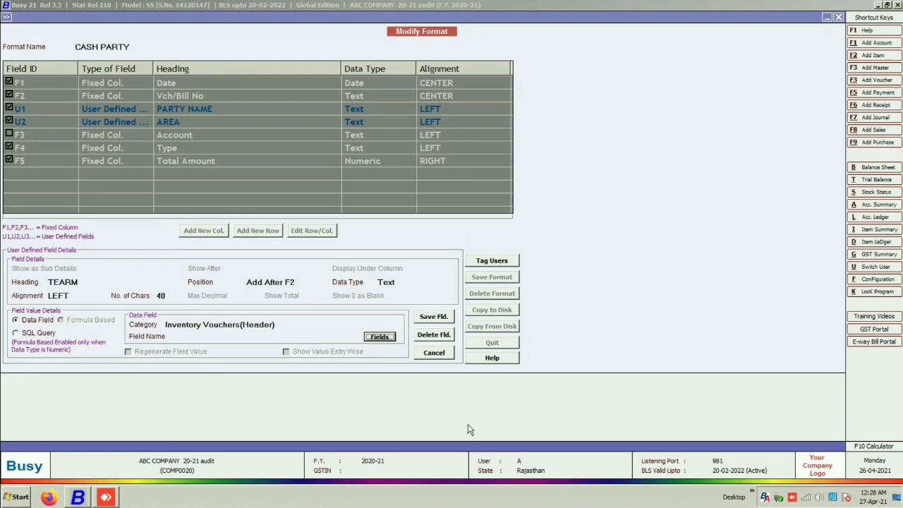
Assign VCH_OPT_FIELD1 from the alphabetic field list as the TEARM column's field name
click(381, 338)
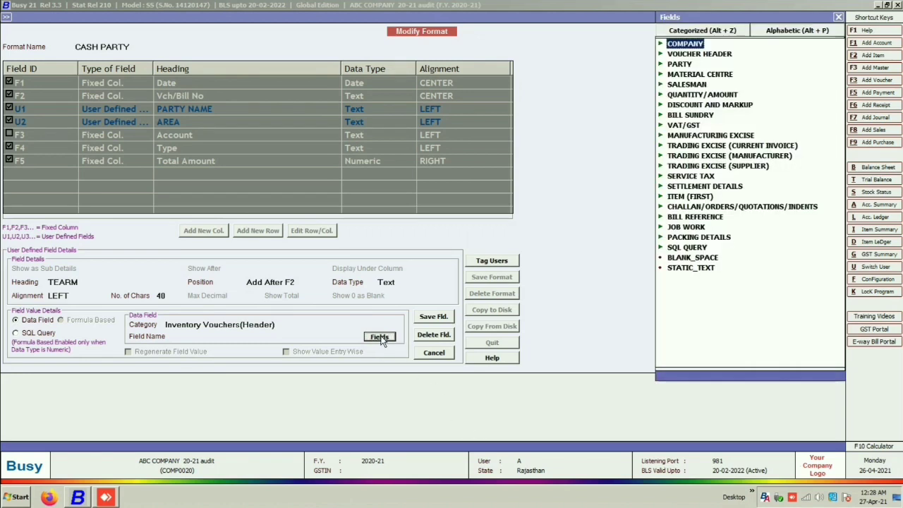
click(781, 32)
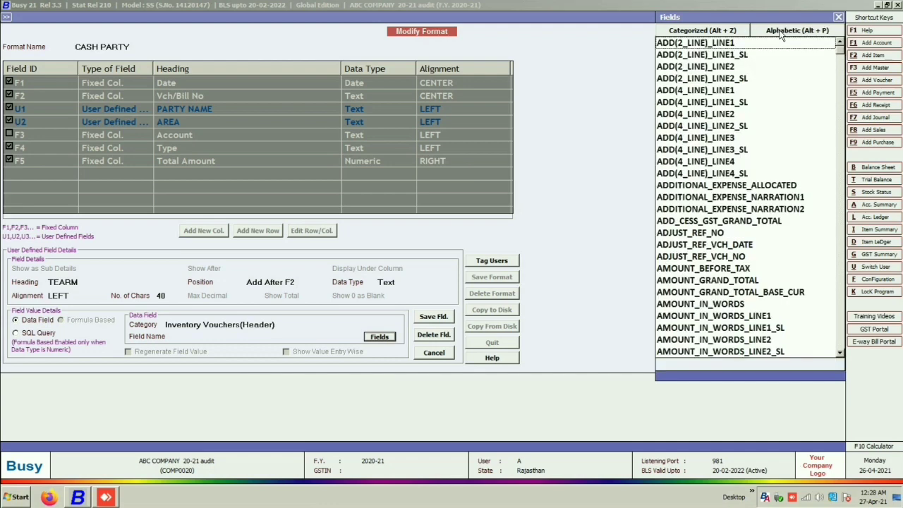
key(v)
key(v)
key(v)
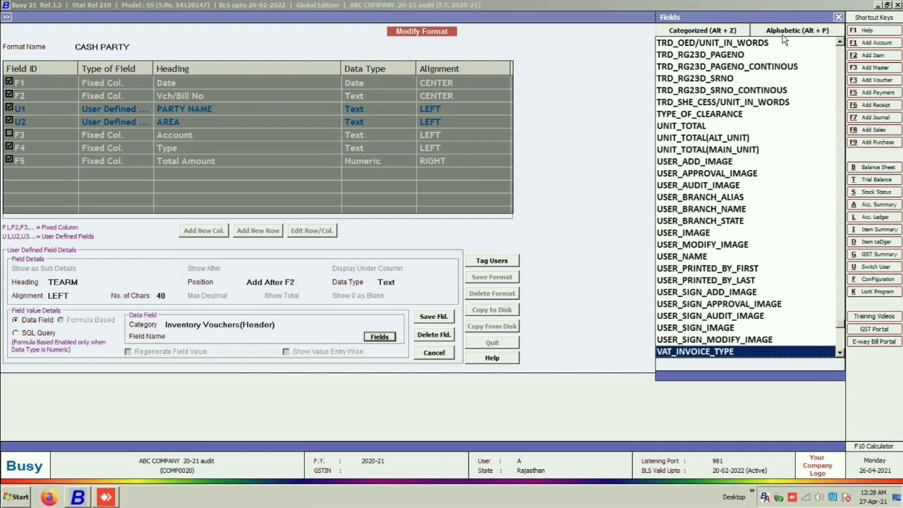
key(Down)
key(Down)
key(Down)
key(Down)
key(Down)
key(Down)
key(Down)
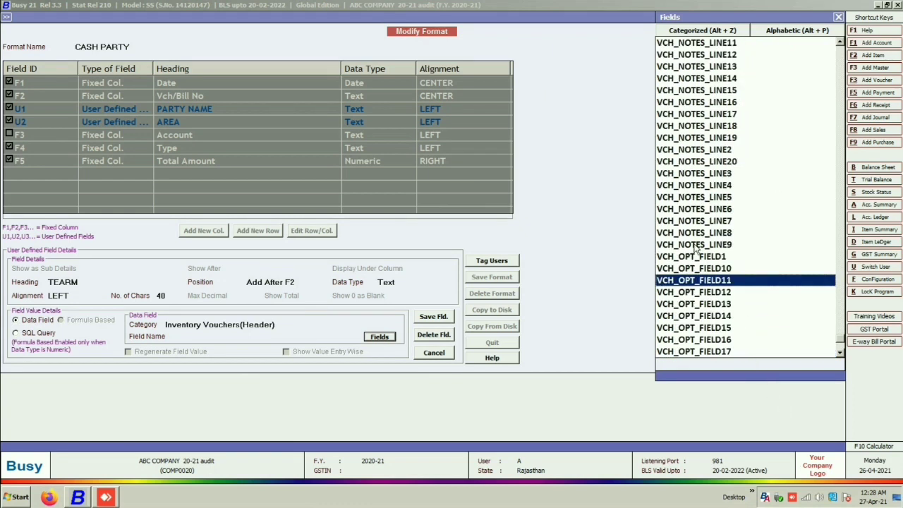
click(698, 244)
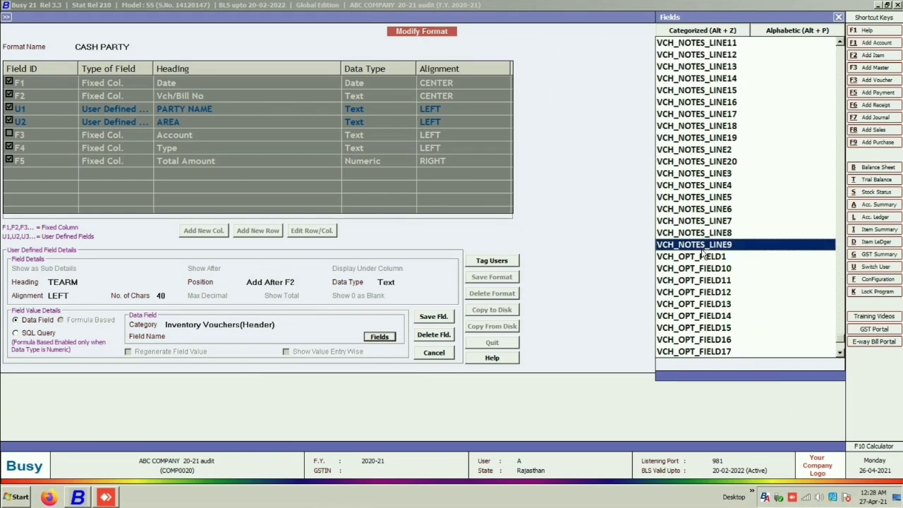
click(693, 257)
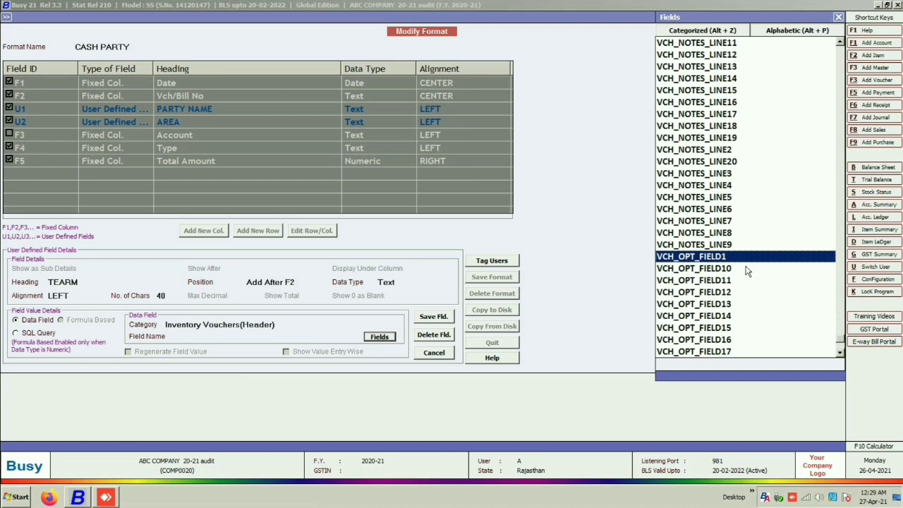
double_click(695, 258)
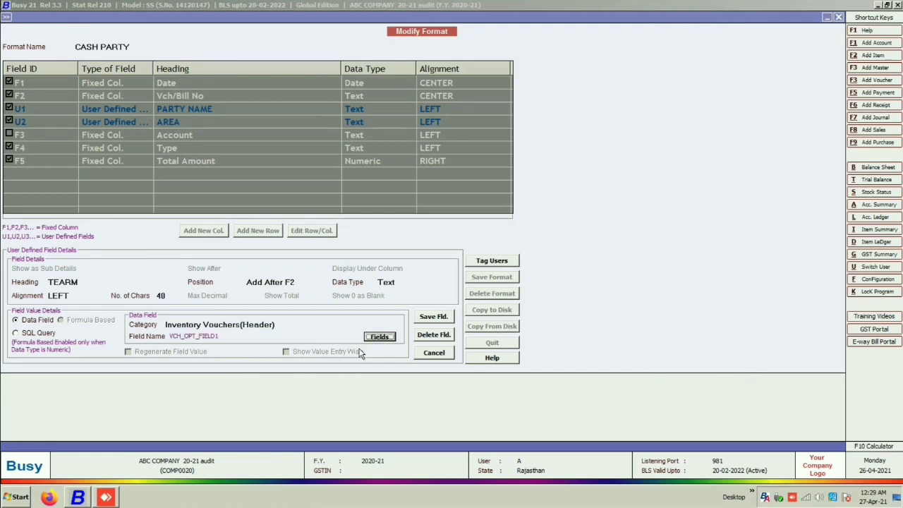
Save the TEARM column details and save the modified CASH PARTY format
click(433, 316)
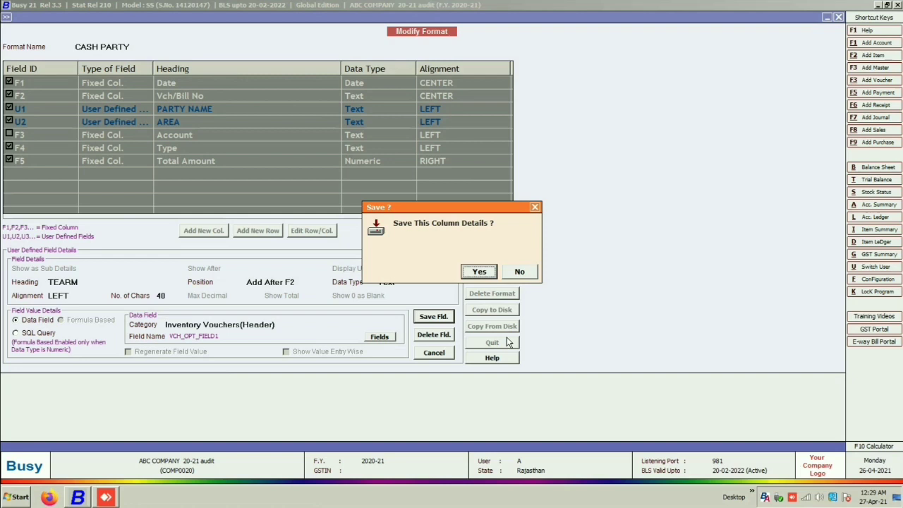
click(479, 273)
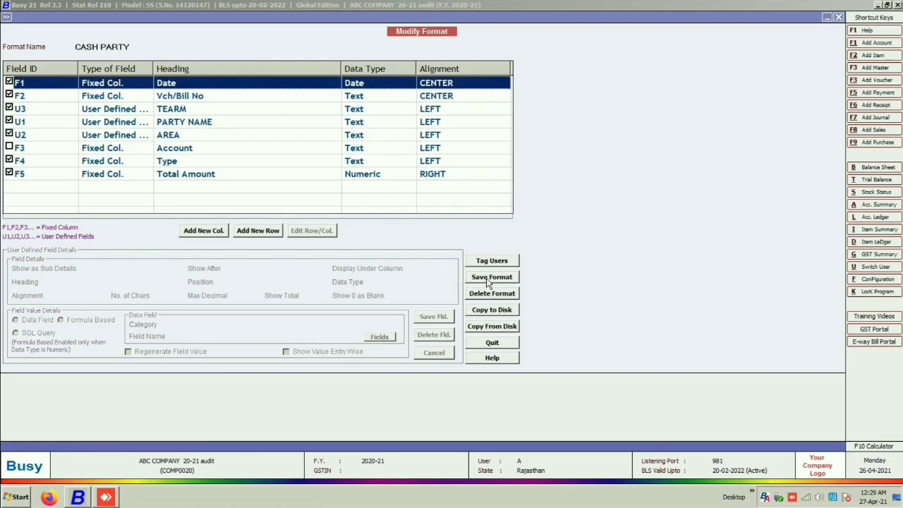
click(490, 279)
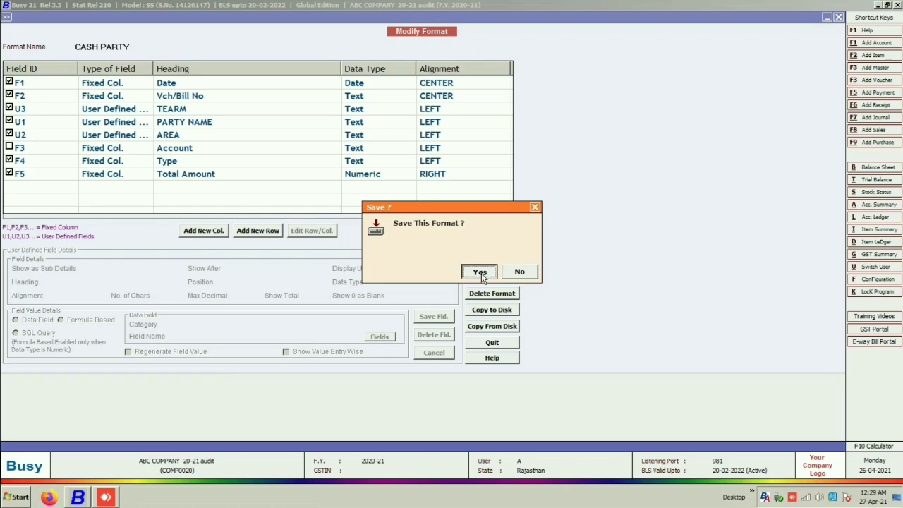
click(481, 273)
key(Return)
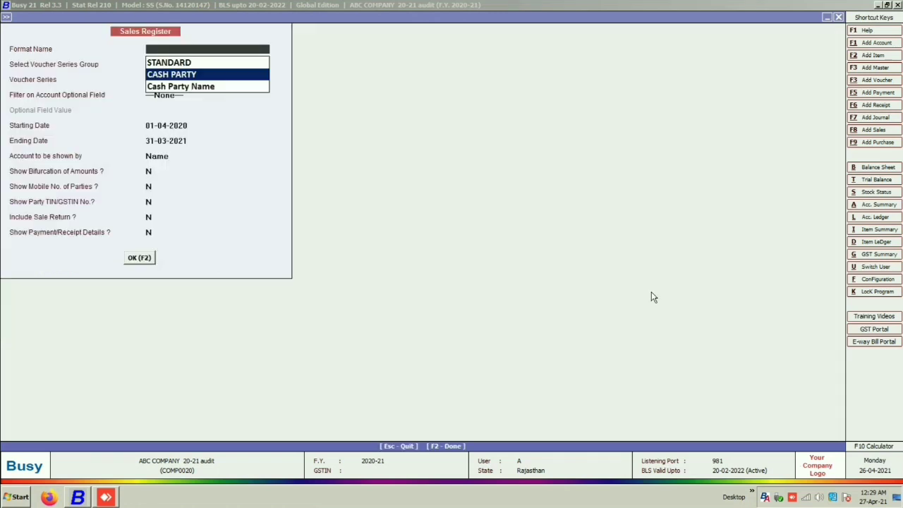
Generate the sales register in the CASH PARTY format for all voucher series, with starting date 22-05-2020
key(Return)
key(Return)
key(Return)
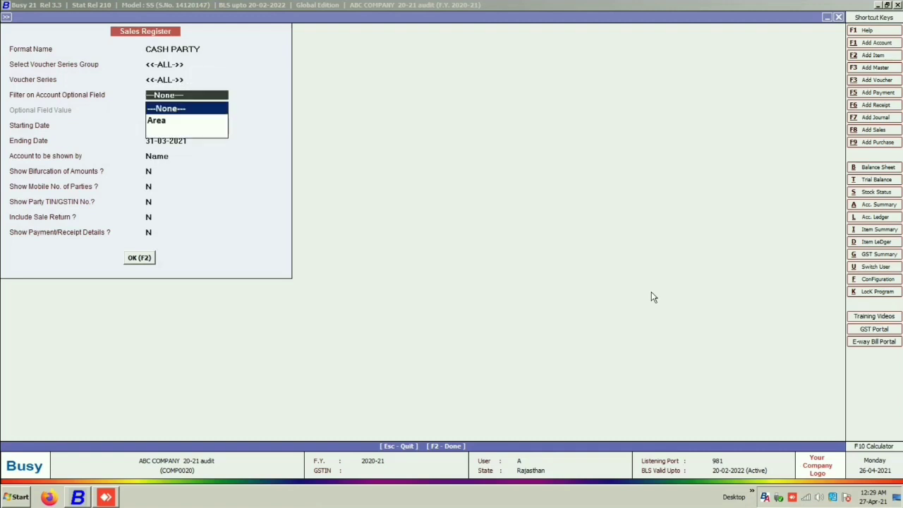
key(Return)
text(2.0)
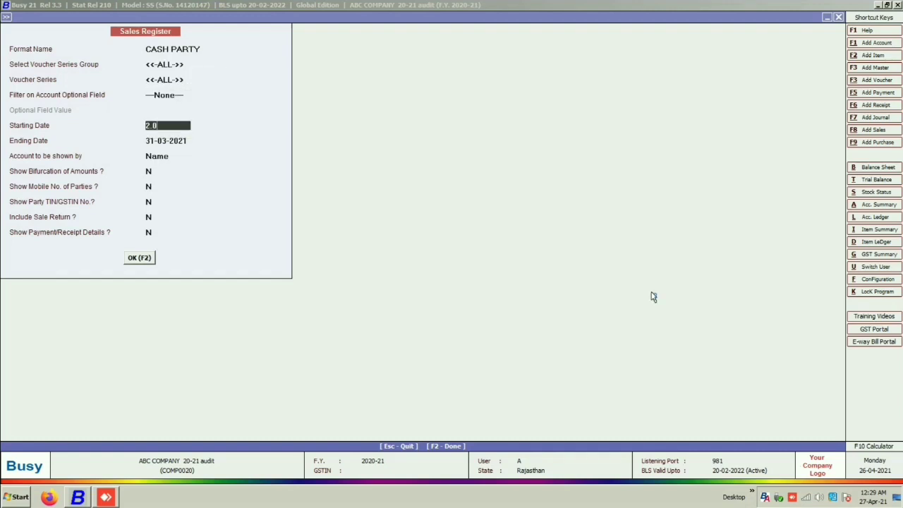
text(5)
key(F2)
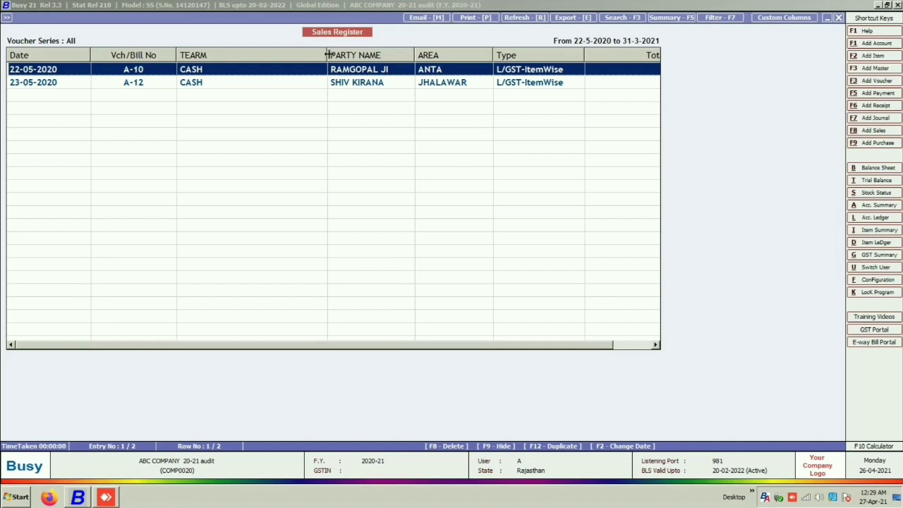
Narrow the register's TEARM and Vch/Bill No columns and slightly widen the PARTY NAME column
drag(327, 55, 252, 55)
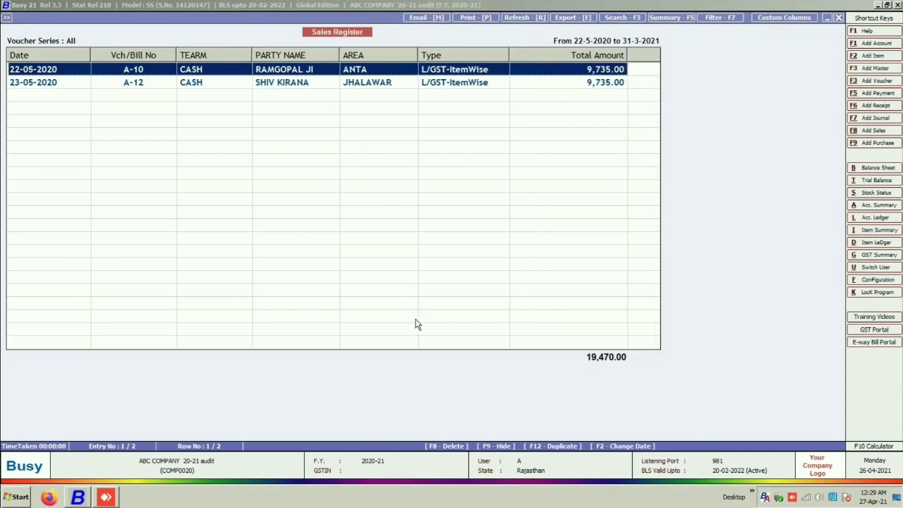
drag(176, 55, 160, 55)
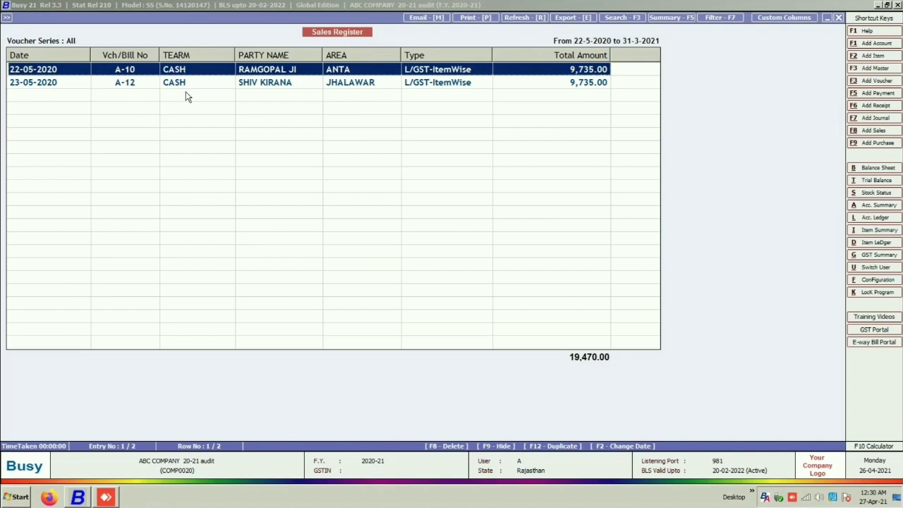
drag(235, 55, 218, 55)
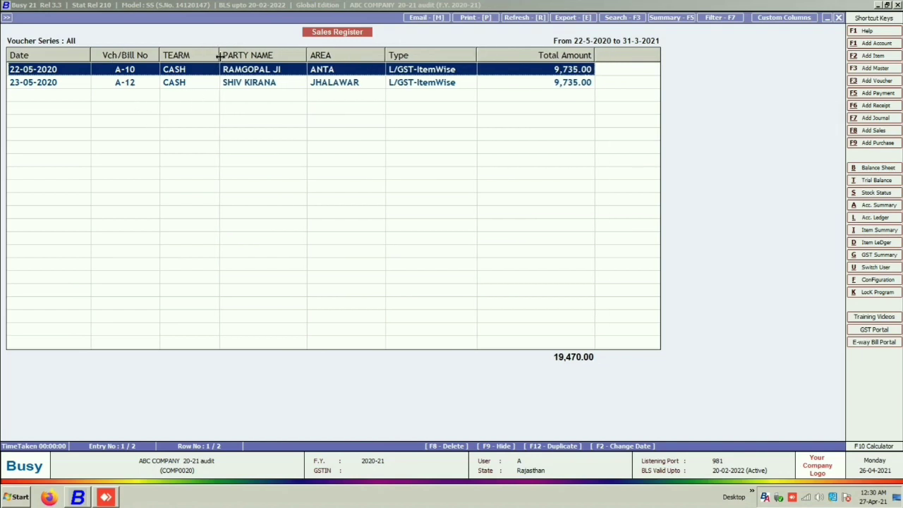
drag(306, 55, 309, 54)
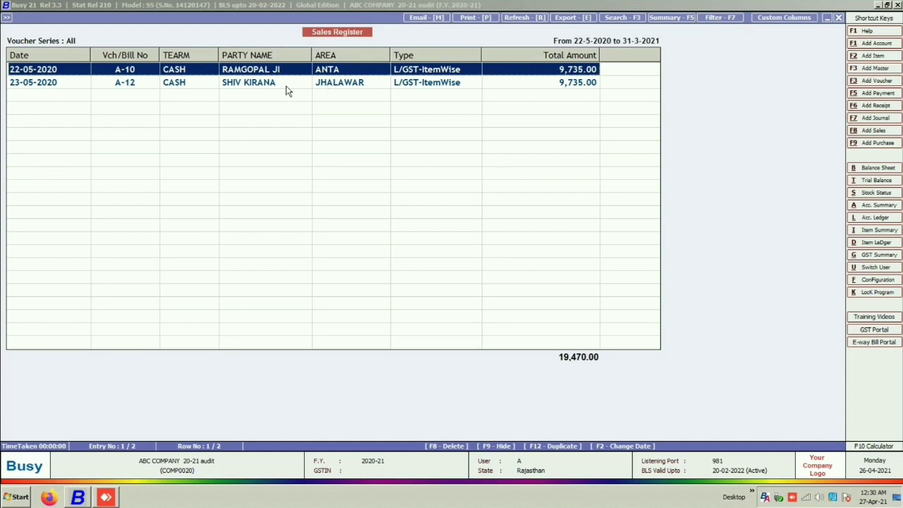
Open the 22-05-2020 sales voucher, review its billing/shipping details, quit without saving and select the 23-05-2020 entry
double_click(278, 69)
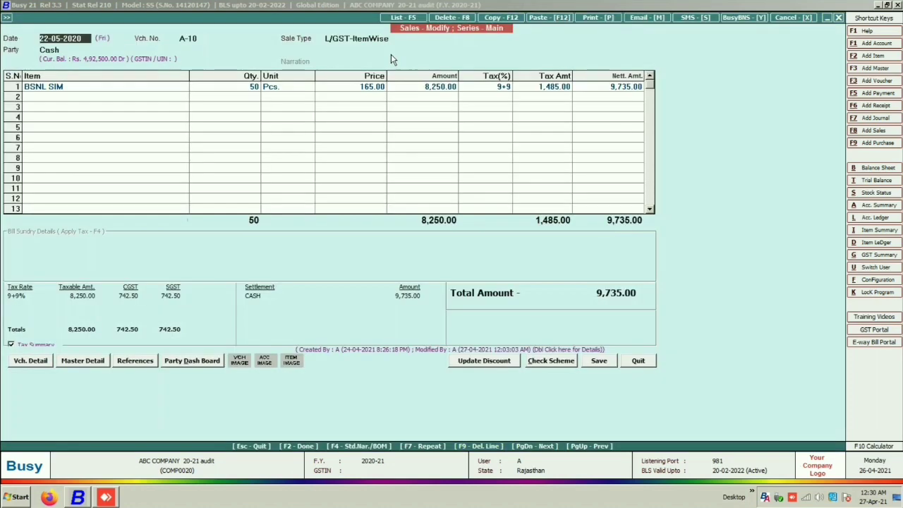
key(Return)
key(Return)
key(Return)
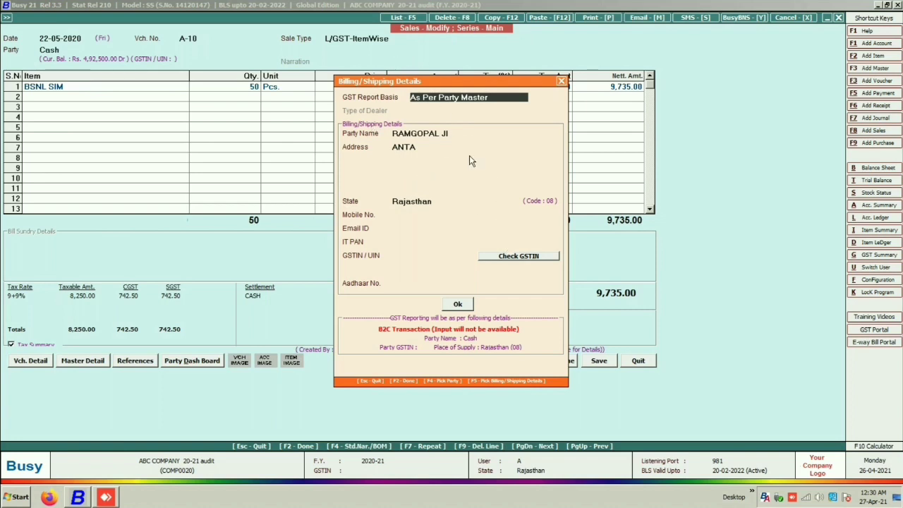
key(Escape)
key(Escape)
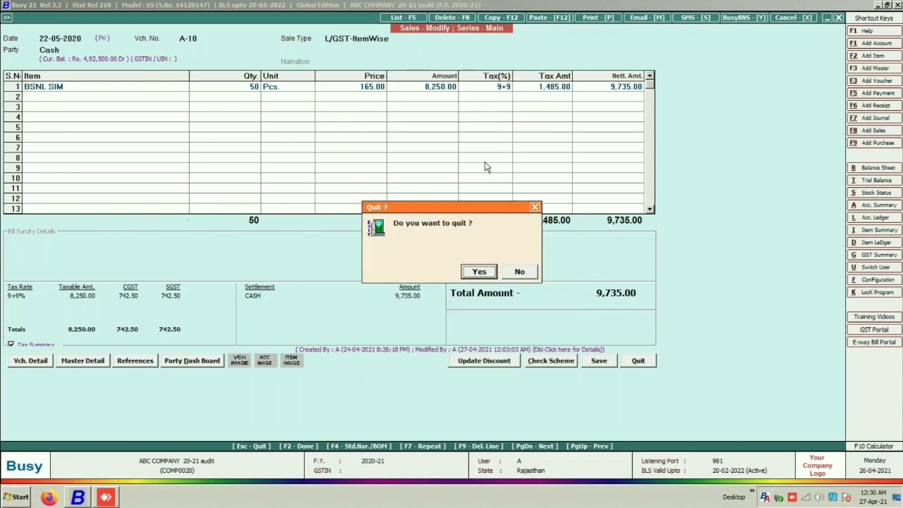
key(Return)
key(Down)
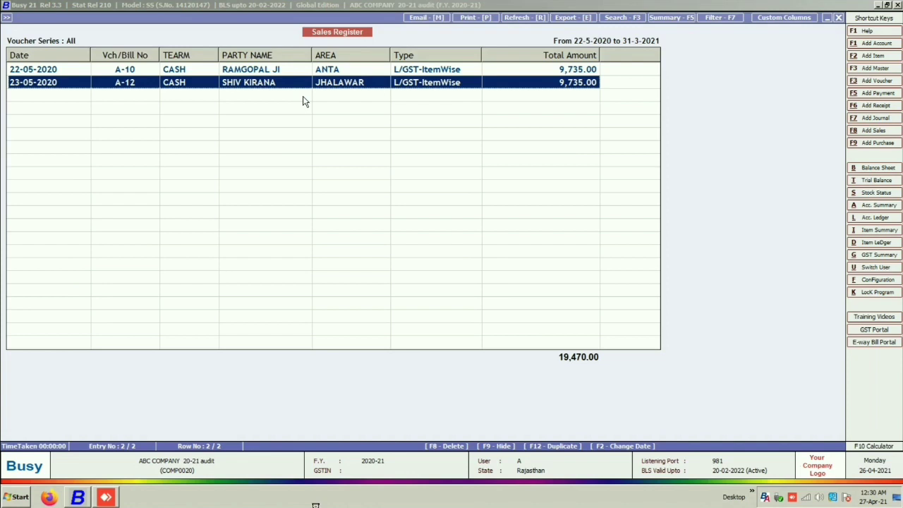
Start a new sales voucher in the Main series and date it 25-05-2020
key(alt+F8)
key(Return)
key(Return)
text(25.05)
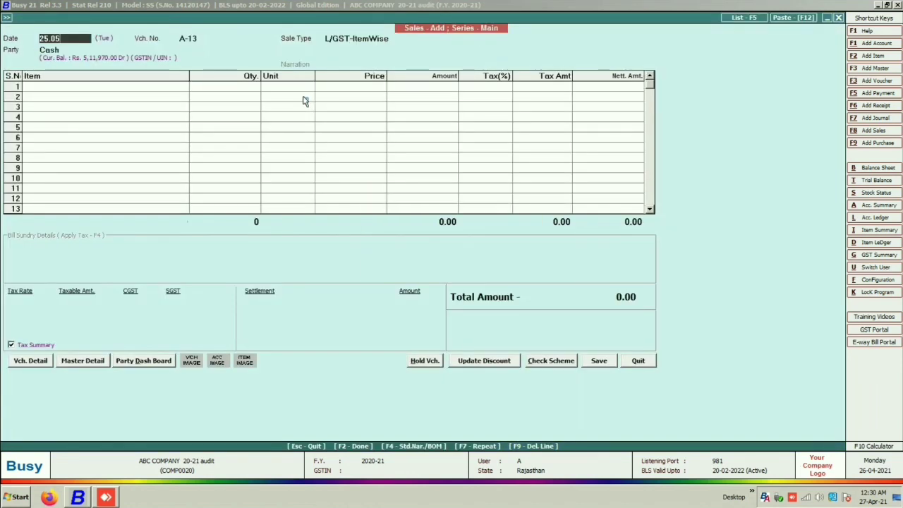
key(Return)
key(Return)
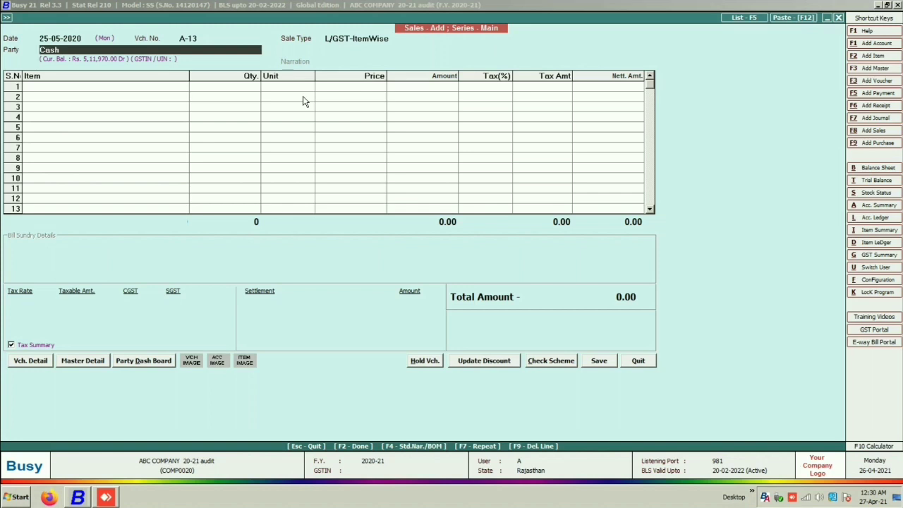
Set the party of the 25-05-2020 sales voucher to the Cash account and proceed to its billing/shipping details
key(BackSpace)
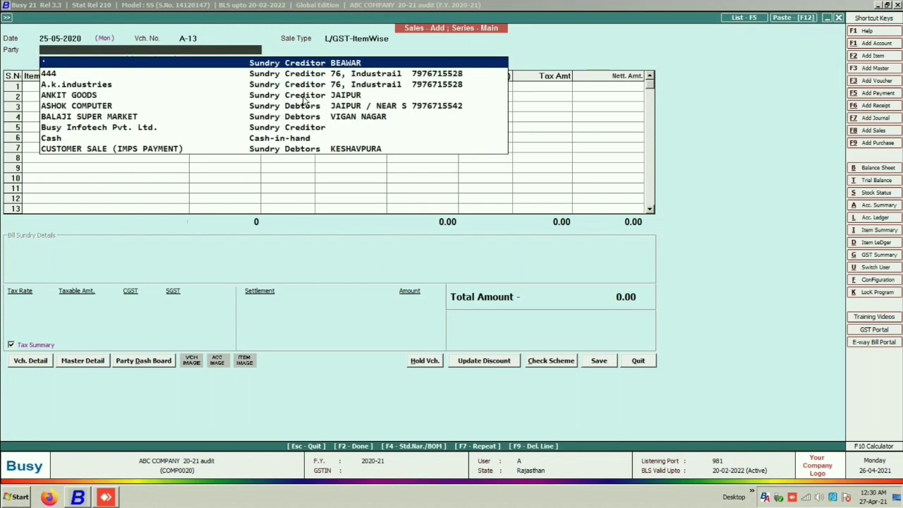
text(cash)
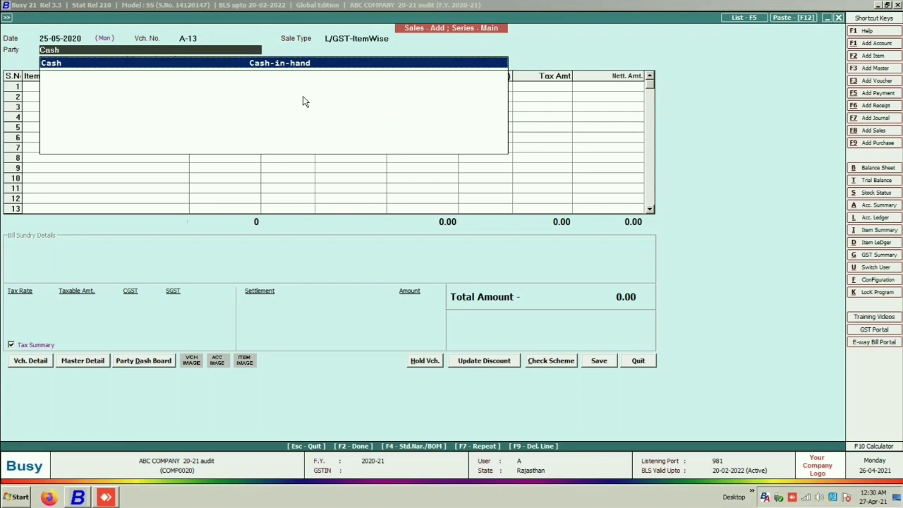
key(Return)
key(Return)
Fill in the customer's name and address in the billing/shipping details, keep Rajasthan as the state and accept them
text(R)
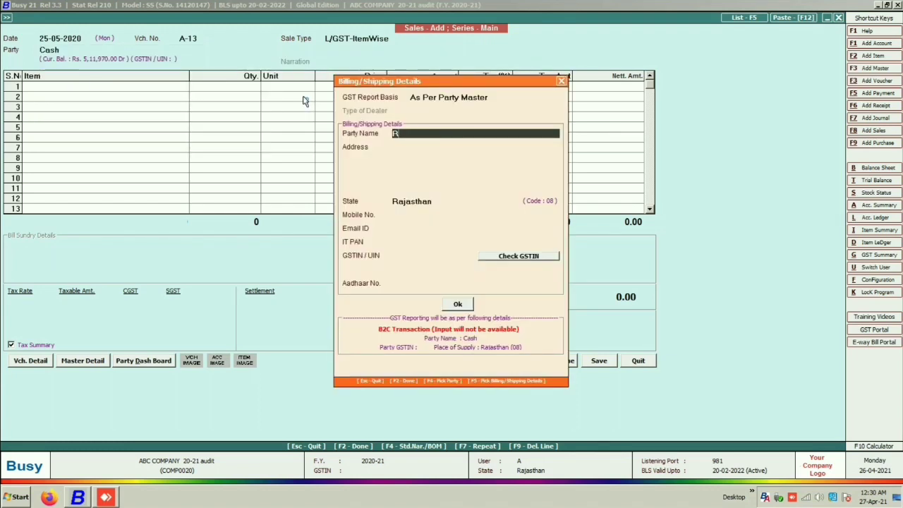
text(AM GOAL)
key(Return)
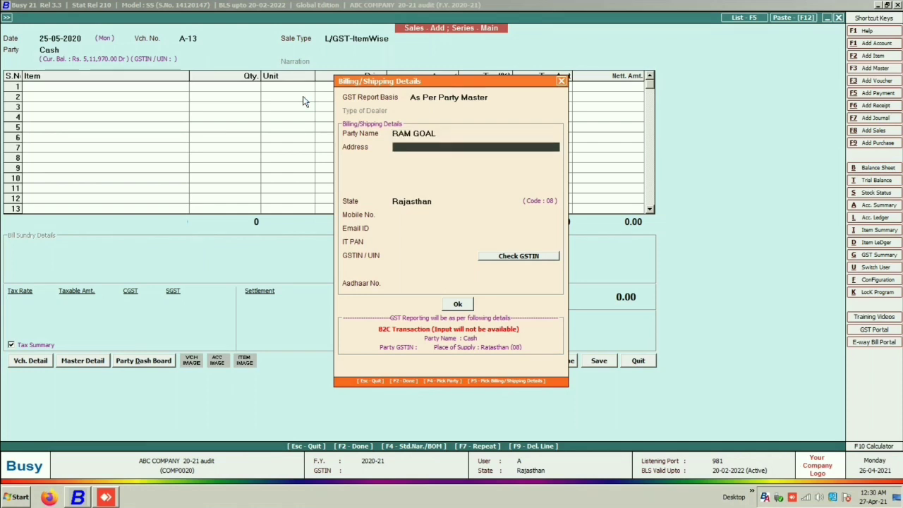
text(BUNDI)
key(Return)
key(Return)
key(Return)
key(Return)
key(Return)
key(Return)
key(Return)
key(Return)
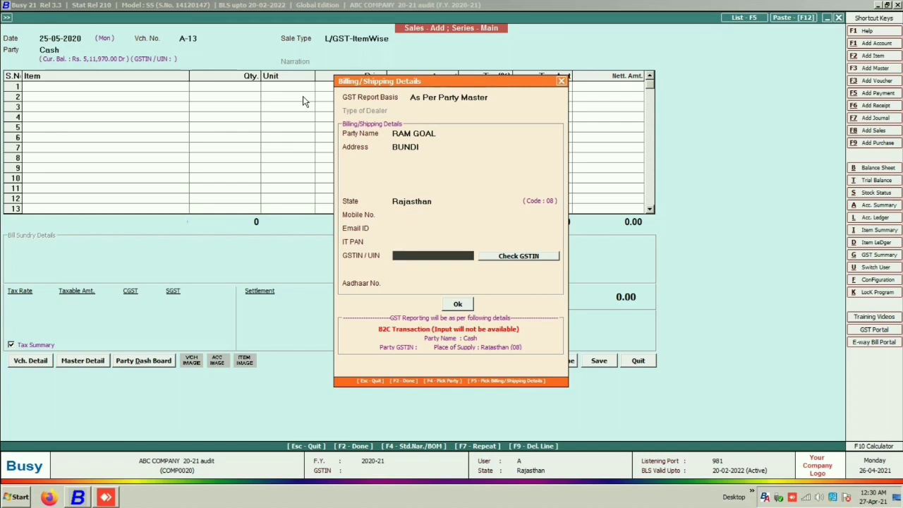
key(Return)
key(Return)
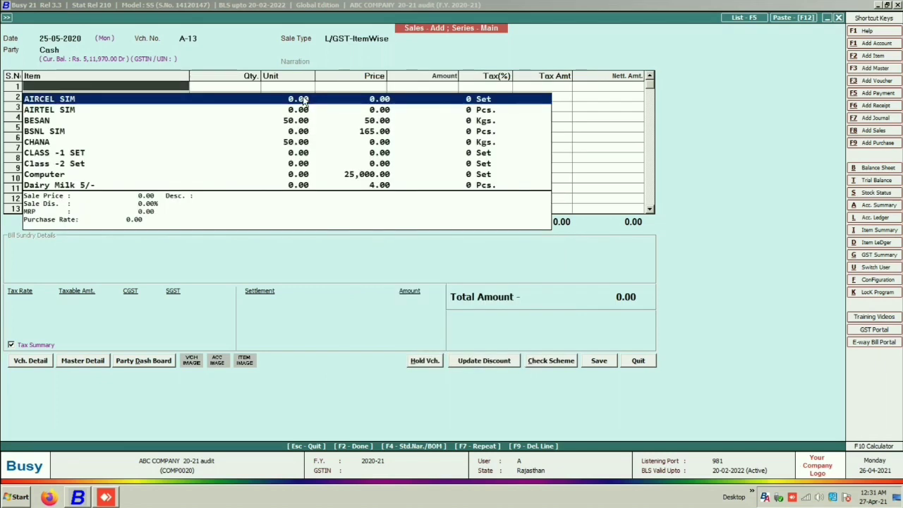
Add the item Computer to the voucher's first line with quantity 1 Set at a price of 25,000.00
key(Down)
key(Down)
key(Down)
key(Down)
key(Down)
key(Down)
key(Down)
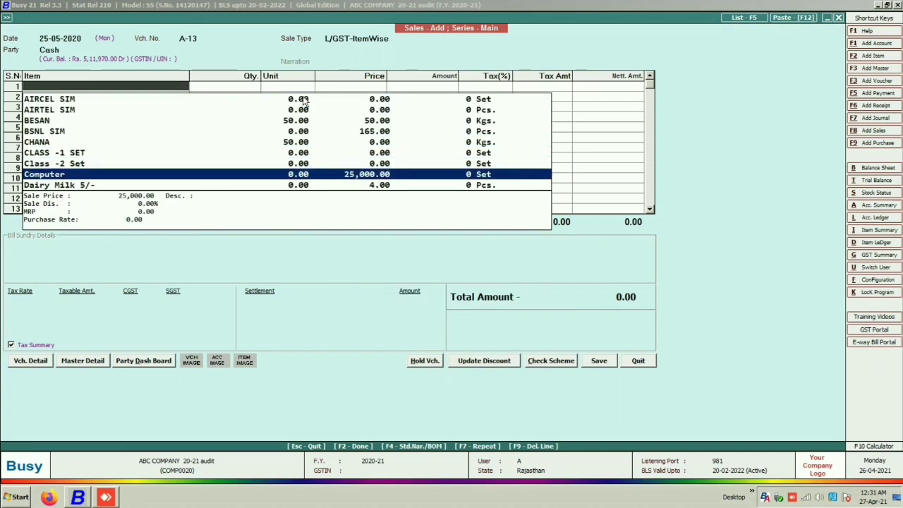
key(Return)
key(Escape)
text(1)
key(Return)
key(Return)
key(Return)
key(Return)
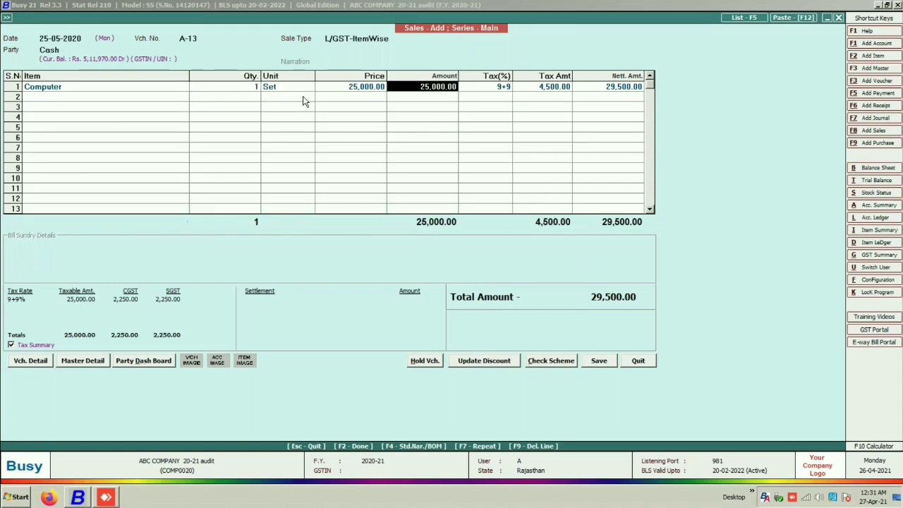
Set the optional Tearm field to CASH, save the voucher and select the 25-05-2020 entry in the sales register
key(F2)
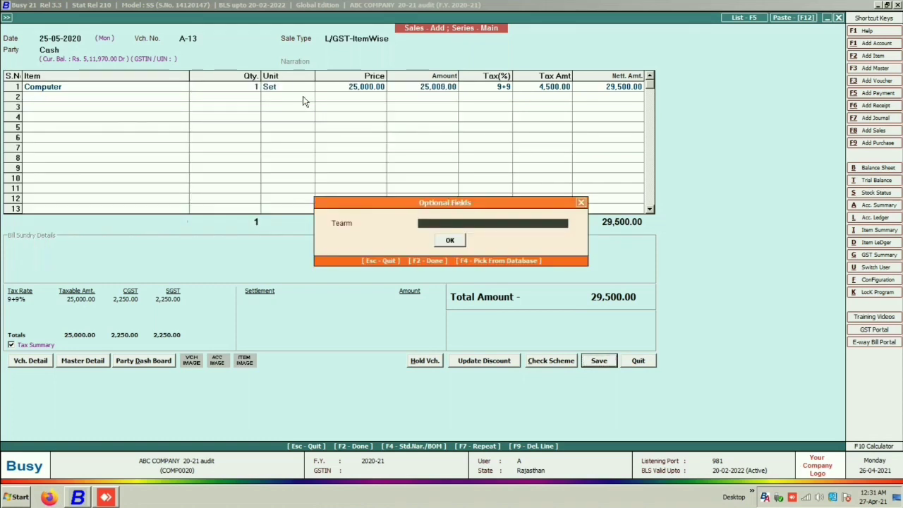
key(Down)
key(Up)
key(Return)
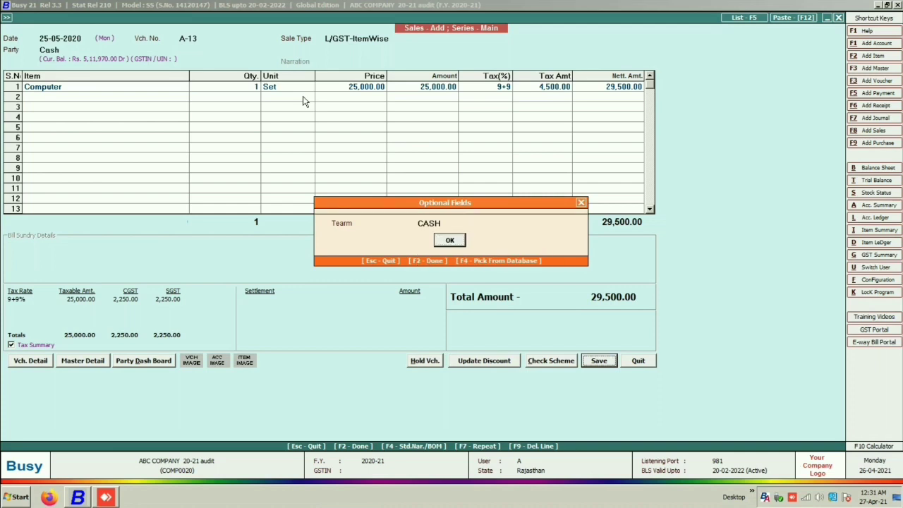
key(Return)
key(Return)
key(Return)
key(Return)
key(Return)
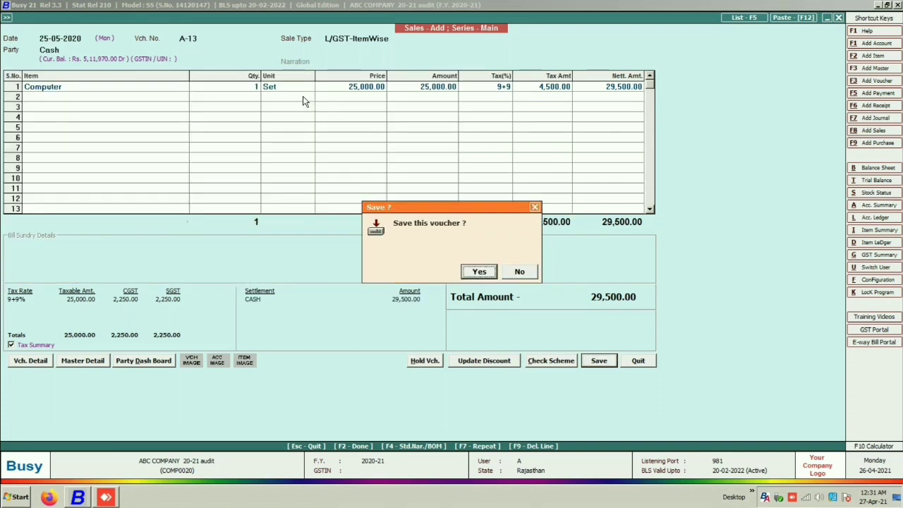
key(Return)
key(Down)
key(Down)
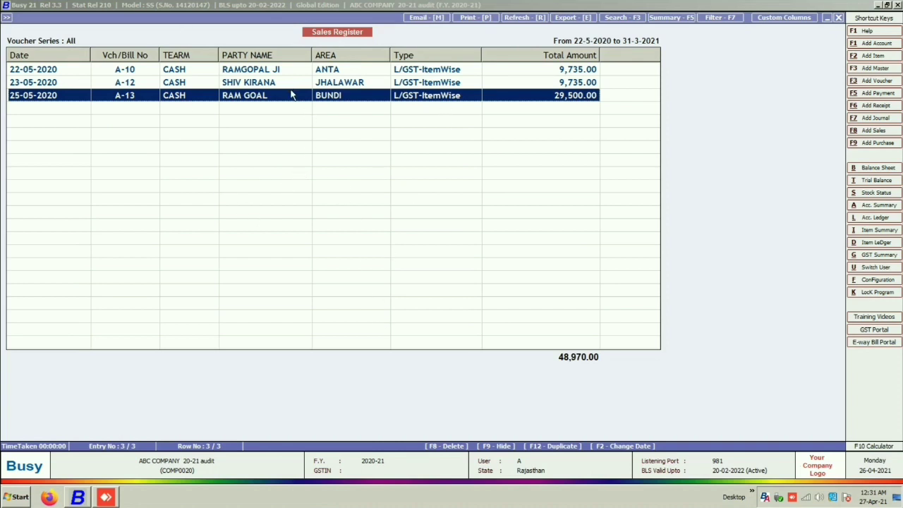
Search all columns of the sales register for the party name of the 22-05-2020 entry
key(F3)
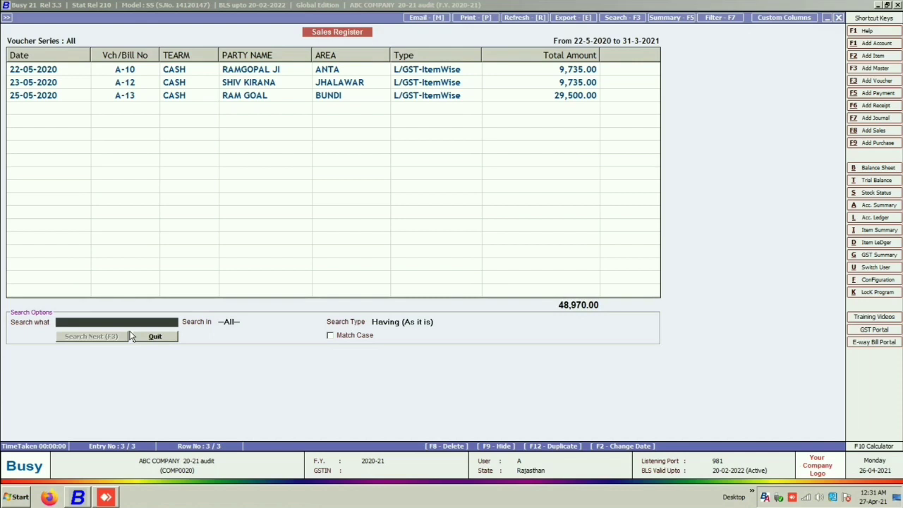
text(RAMGOPAL)
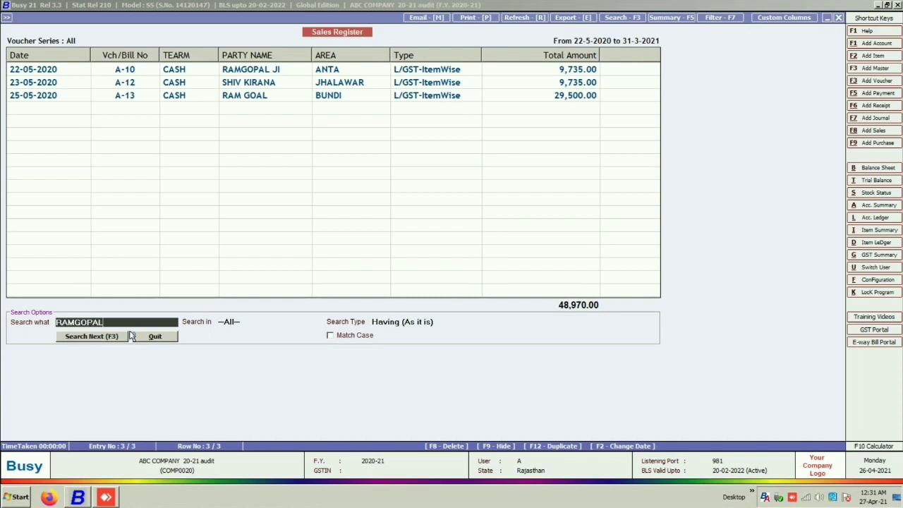
click(89, 339)
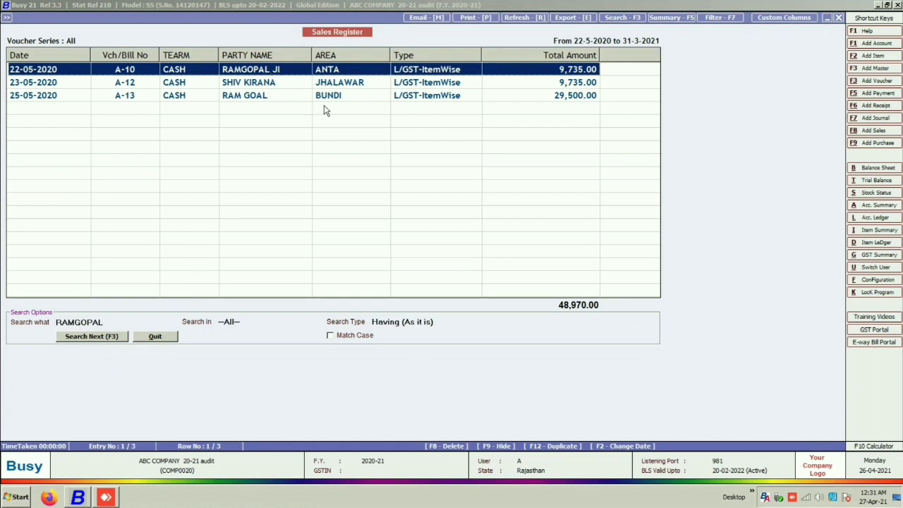
Replace the register's search text with SHIV and find the matching entry
click(122, 323)
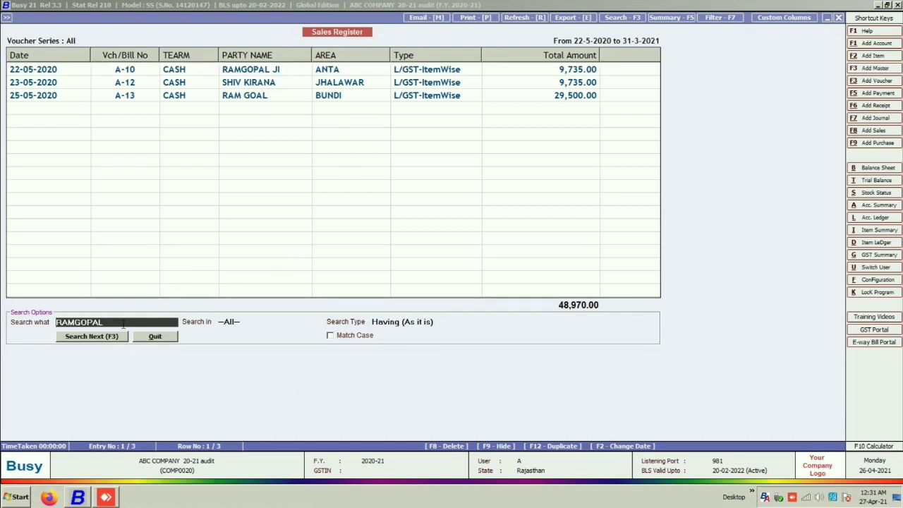
key(BackSpace)
key(BackSpace)
key(BackSpace)
key(BackSpace)
key(BackSpace)
key(BackSpace)
key(BackSpace)
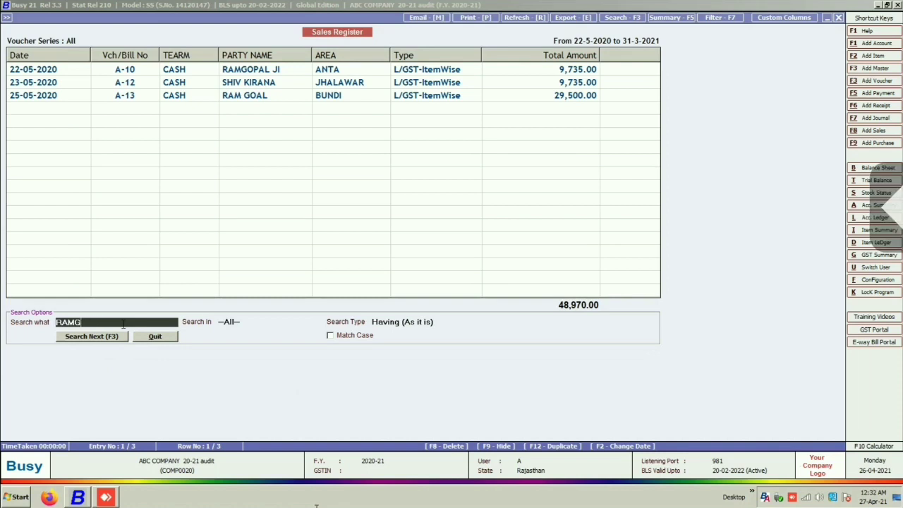
key(BackSpace)
text(SHIV)
click(86, 339)
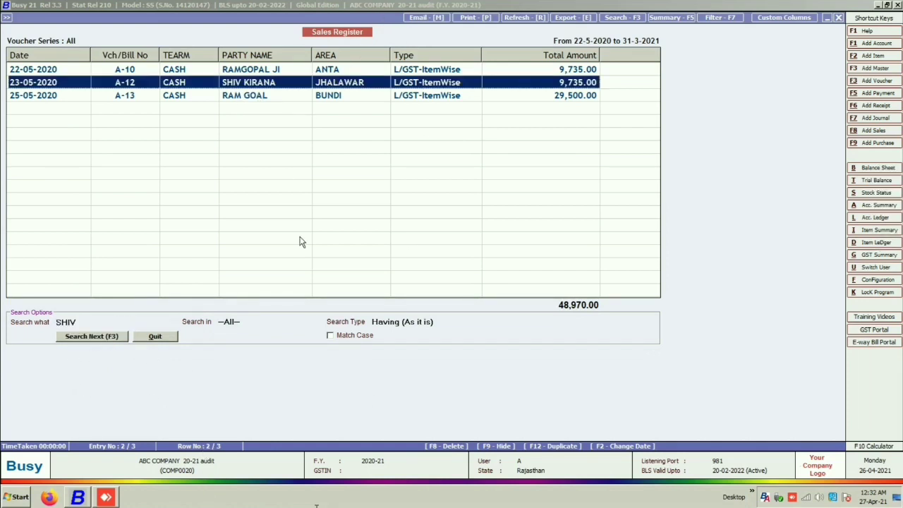
click(94, 323)
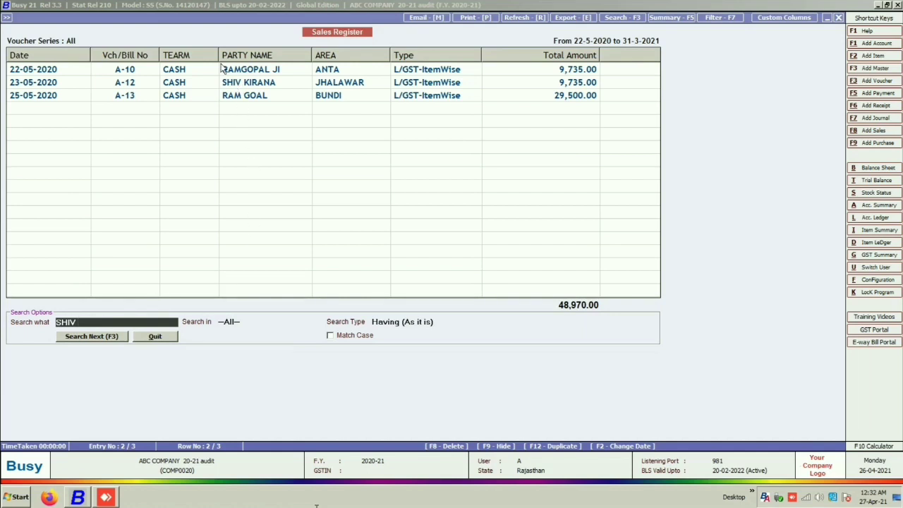
Narrow the register's TEARM column, slightly widen the PARTY NAME column and widen TEARM again
drag(219, 55, 198, 55)
key(Return)
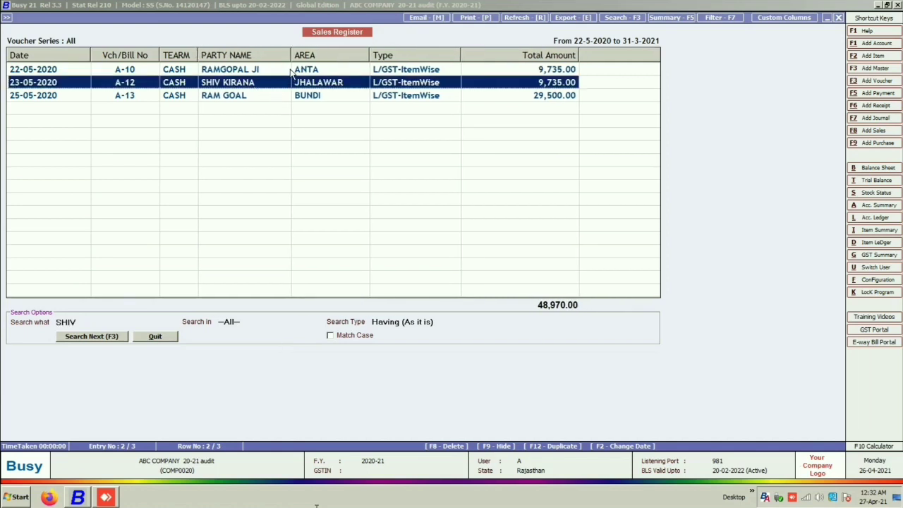
drag(290, 55, 297, 56)
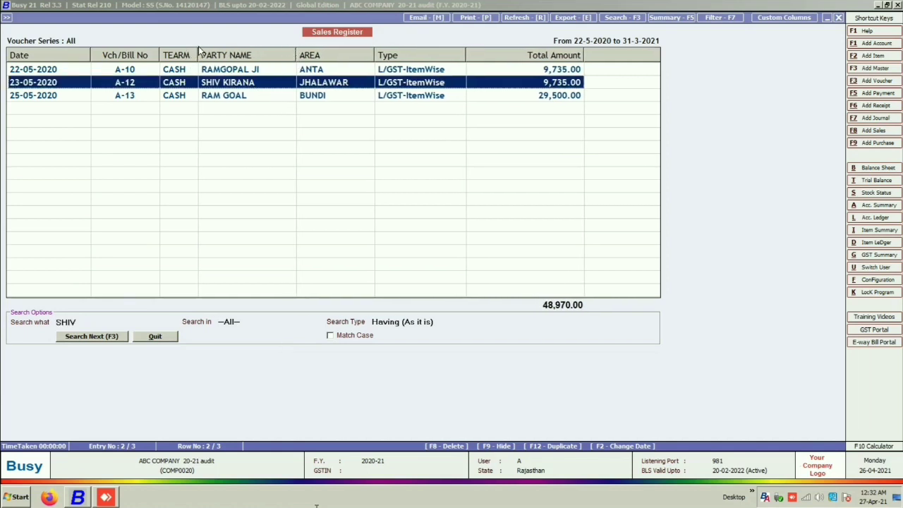
drag(198, 54, 220, 54)
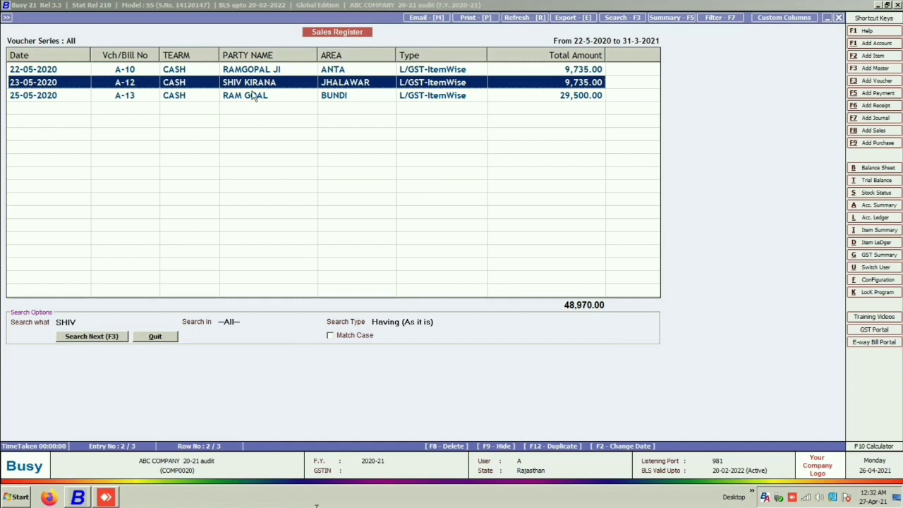